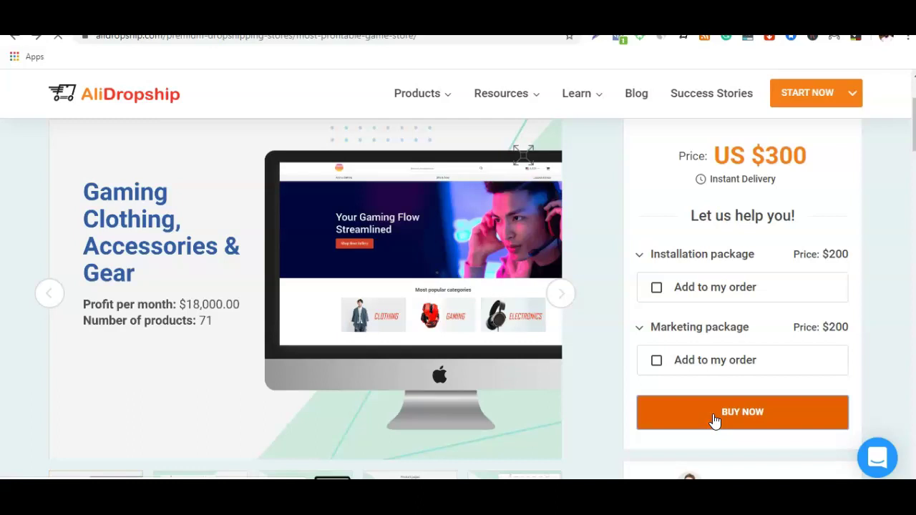
Step: Start buying the gaming store and review the Secured Checkout form and US $300 order summary
{"action": "left_click", "coordinate": [714, 422]}
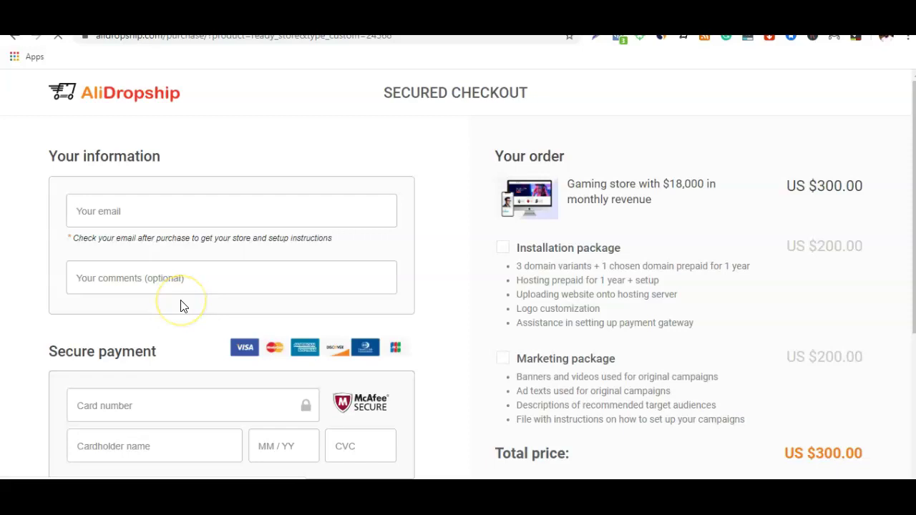
{"action": "scroll", "coordinate": [197, 250], "scroll_direction": "down", "scroll_amount": 3}
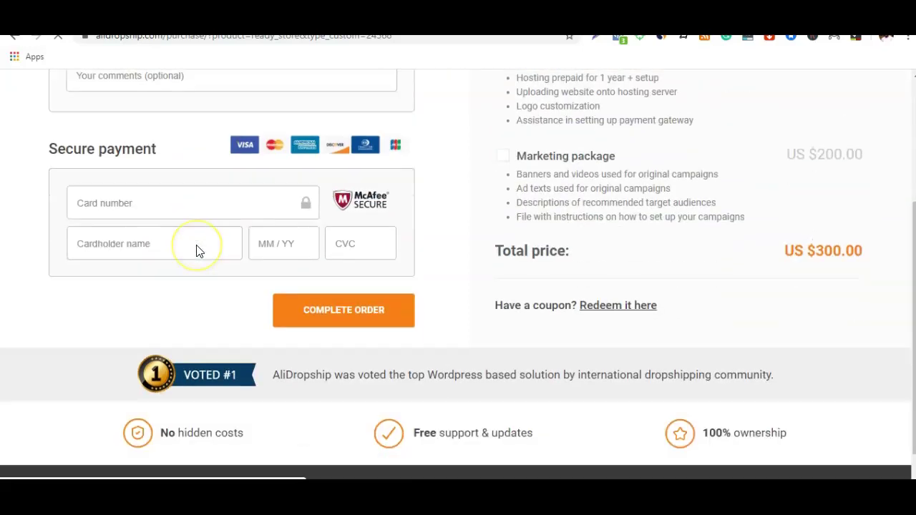
{"action": "scroll", "coordinate": [197, 251], "scroll_direction": "up", "scroll_amount": 2}
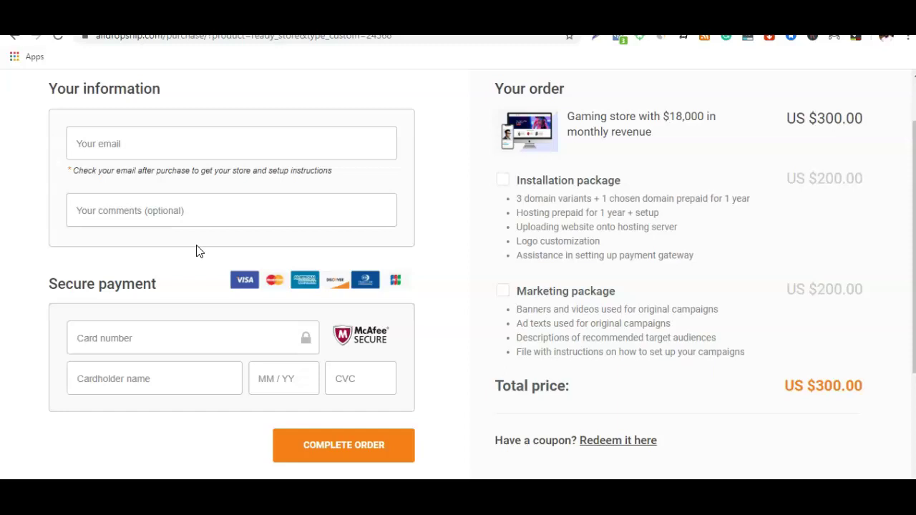
{"action": "left_click", "coordinate": [373, 198]}
{"action": "scroll", "coordinate": [497, 180], "scroll_direction": "down", "scroll_amount": 1}
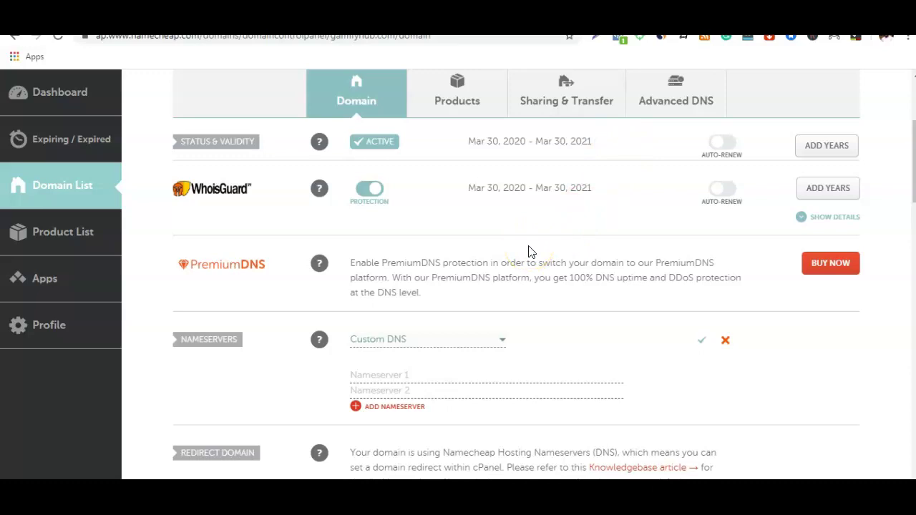
Step: Keep Custom DNS as the nameserver setting for gamifyhub.com
{"action": "scroll", "coordinate": [491, 253], "scroll_direction": "up", "scroll_amount": 2}
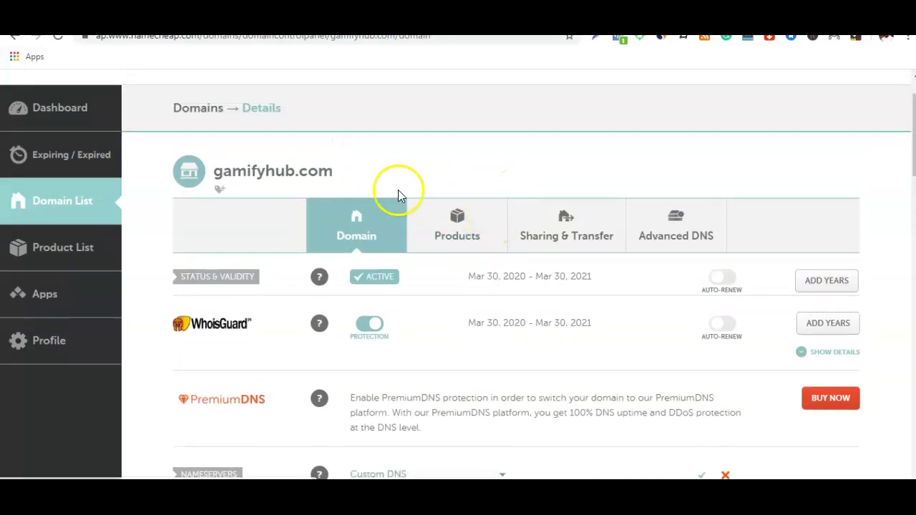
{"action": "scroll", "coordinate": [410, 168], "scroll_direction": "down", "scroll_amount": 1}
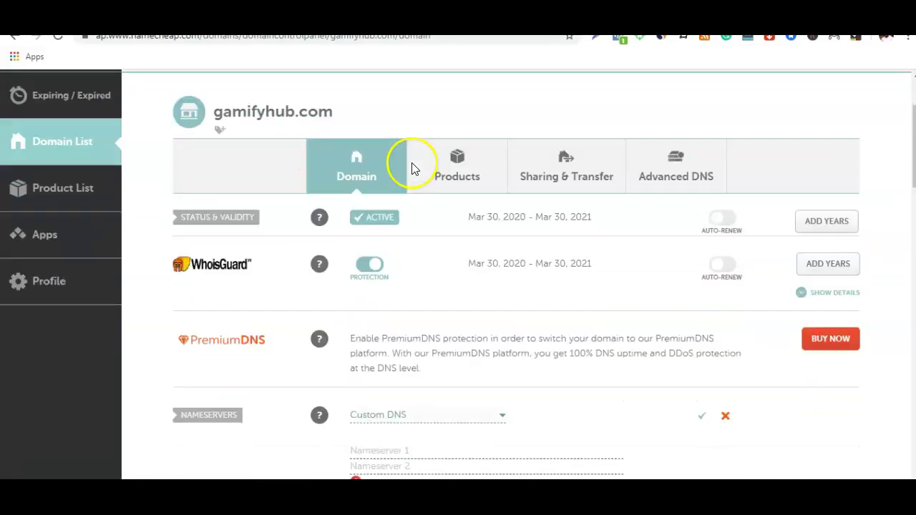
{"action": "scroll", "coordinate": [412, 168], "scroll_direction": "down", "scroll_amount": 2}
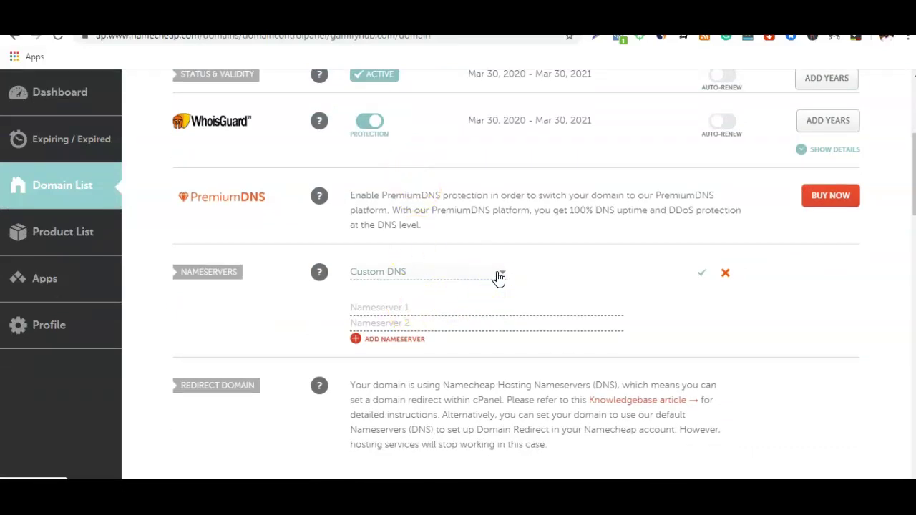
{"action": "left_click", "coordinate": [499, 277]}
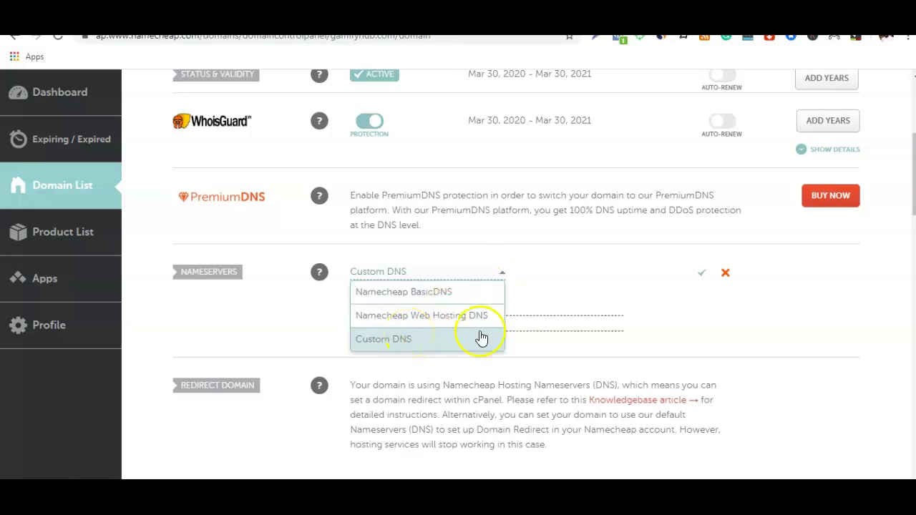
{"action": "left_click", "coordinate": [566, 303]}
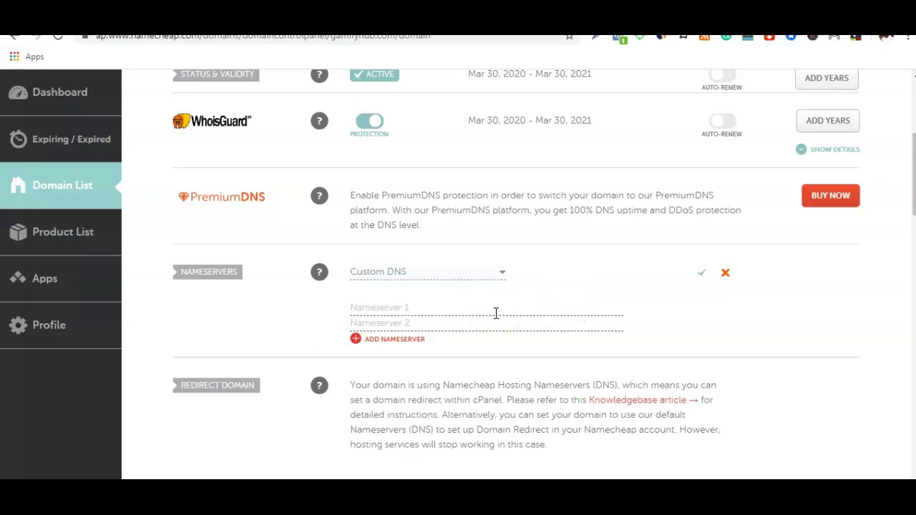
Step: Copy the gamifyhub.com domain name from the domain details page title
{"action": "left_click", "coordinate": [496, 213]}
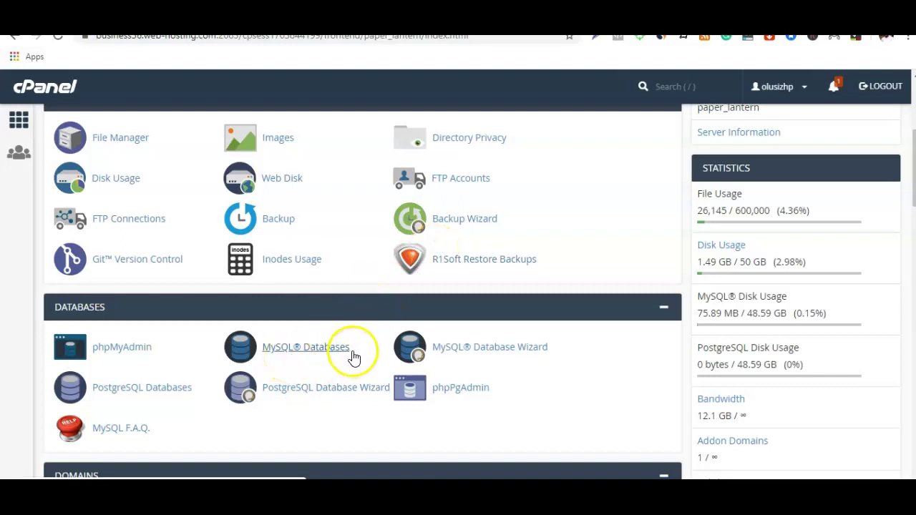
{"action": "left_click", "coordinate": [305, 351]}
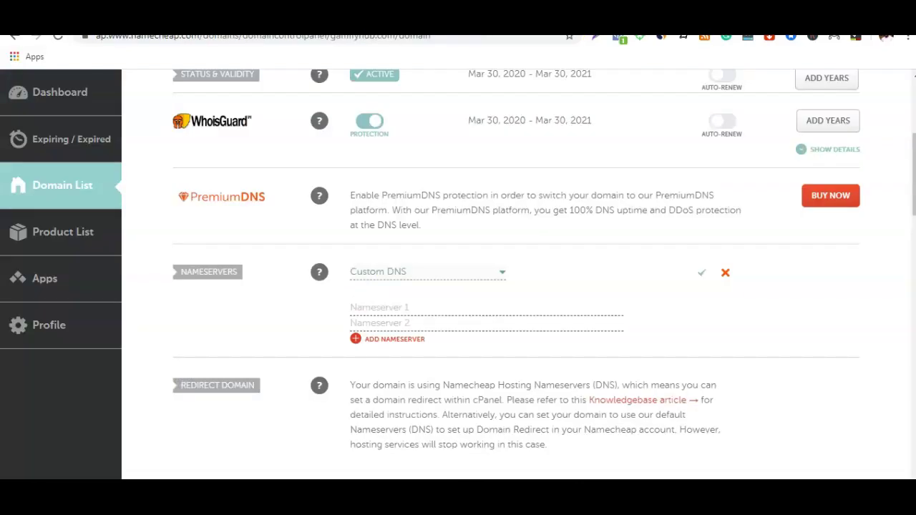
{"action": "scroll", "coordinate": [526, 152], "scroll_direction": "up", "scroll_amount": 4}
{"action": "left_click_drag", "start_coordinate": [337, 239], "coordinate": [208, 240]}
{"action": "right_click", "coordinate": [248, 240]}
{"action": "left_click", "coordinate": [270, 246]}
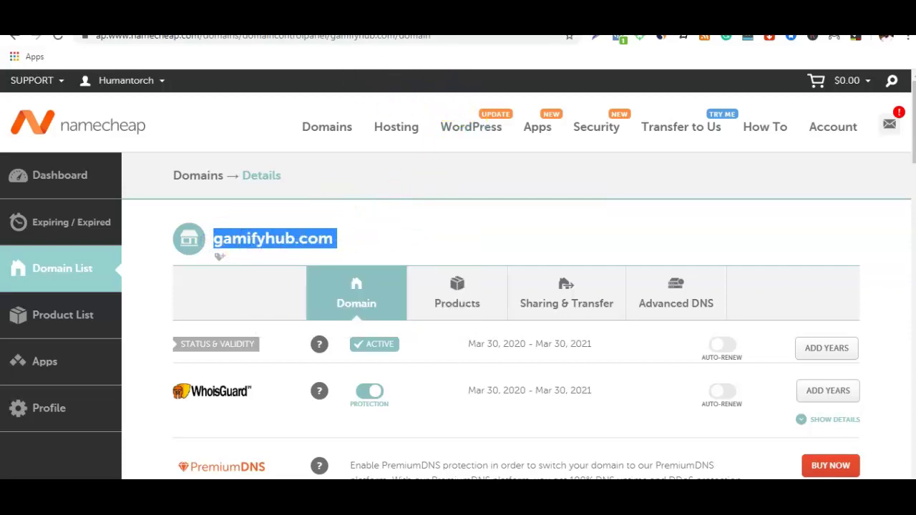
{"action": "left_click", "coordinate": [408, 18]}
Step: Create the database olusizhp_gamifyhub.com from the pasted domain name, trimming the trailing space
{"action": "left_click", "coordinate": [306, 290]}
{"action": "right_click", "coordinate": [307, 292]}
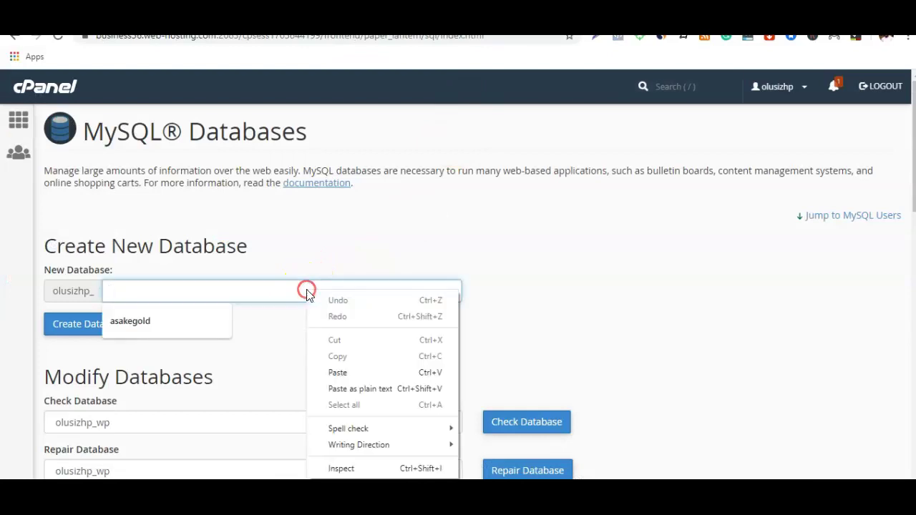
{"action": "left_click", "coordinate": [339, 372]}
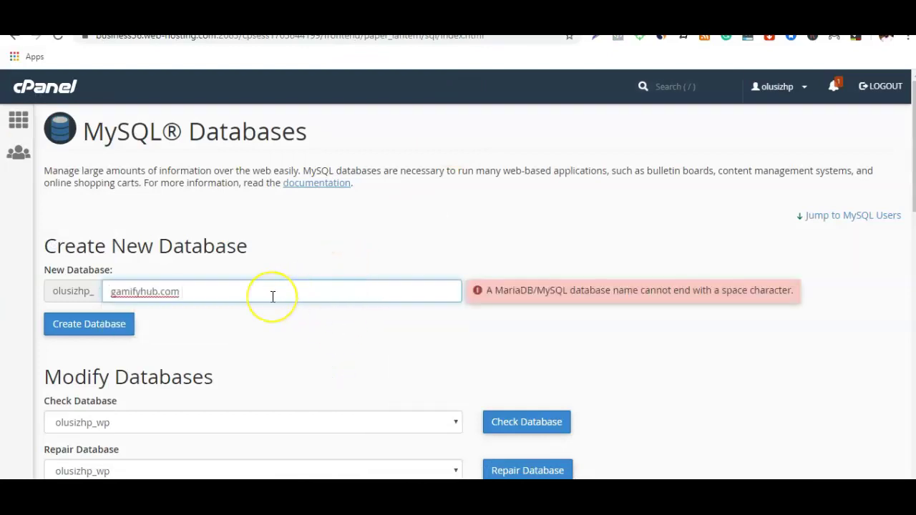
{"action": "key", "text": "BackSpace"}
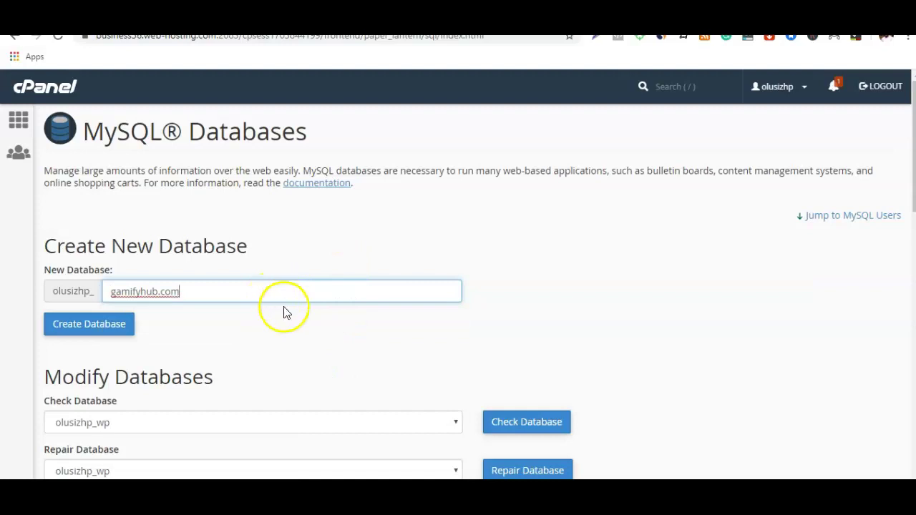
{"action": "scroll", "coordinate": [285, 311], "scroll_direction": "down", "scroll_amount": 1}
{"action": "left_click", "coordinate": [260, 263]}
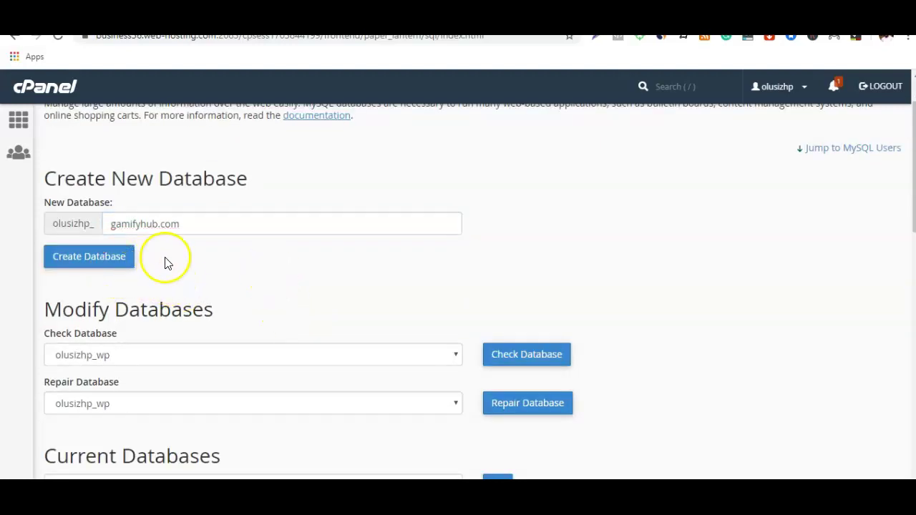
{"action": "left_click", "coordinate": [81, 258]}
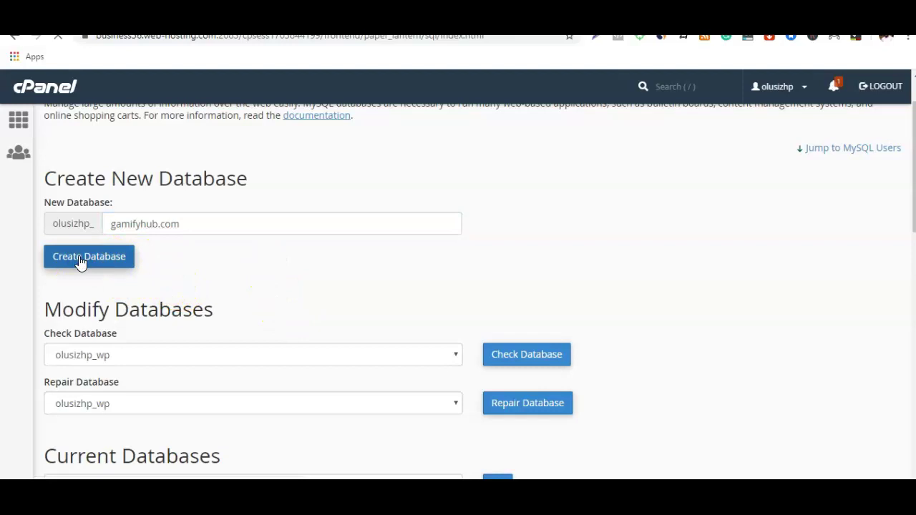
{"action": "left_click", "coordinate": [251, 265]}
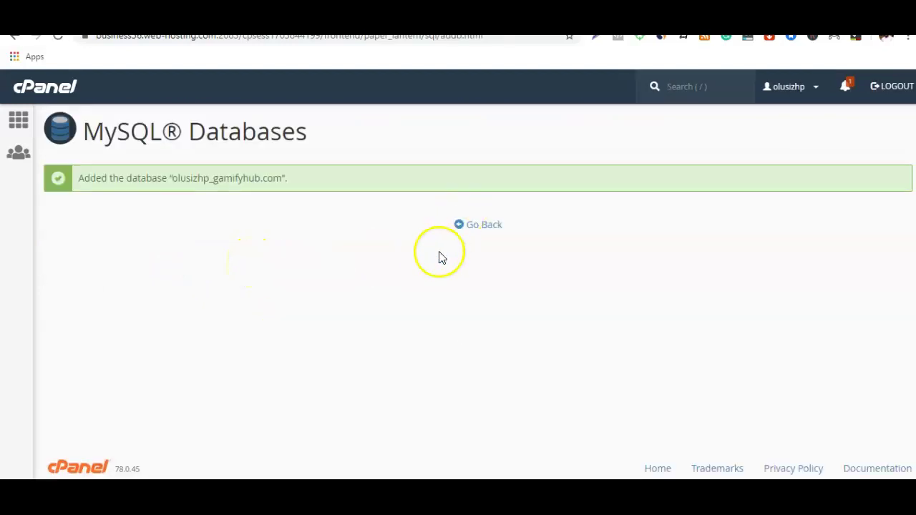
{"action": "left_click", "coordinate": [479, 229]}
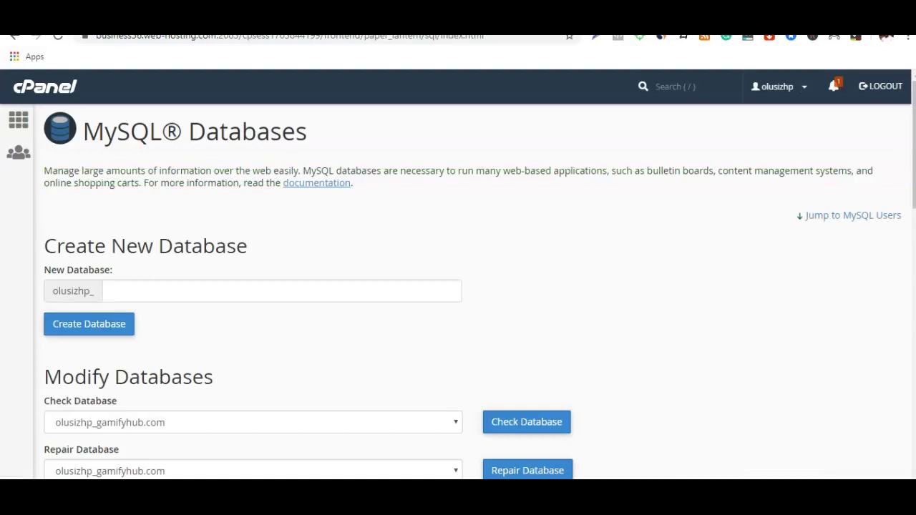
Step: Create a new MySQL user with a typed username and the pasted password entered twice
{"action": "scroll", "coordinate": [164, 369], "scroll_direction": "down", "scroll_amount": 2}
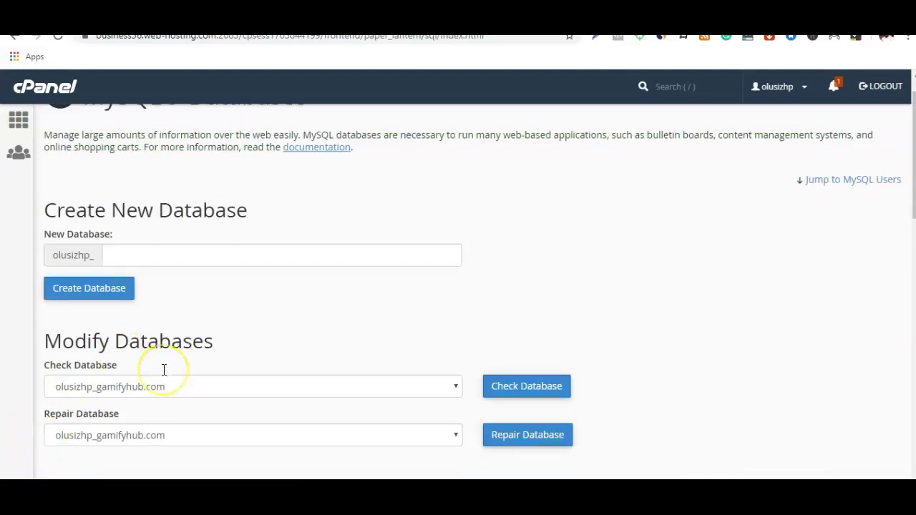
{"action": "scroll", "coordinate": [164, 369], "scroll_direction": "down", "scroll_amount": 5}
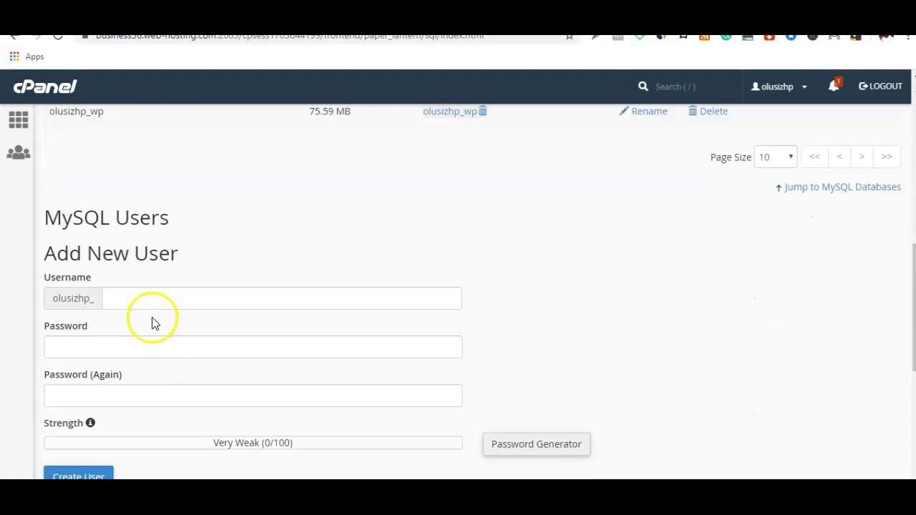
{"action": "left_click", "coordinate": [149, 295]}
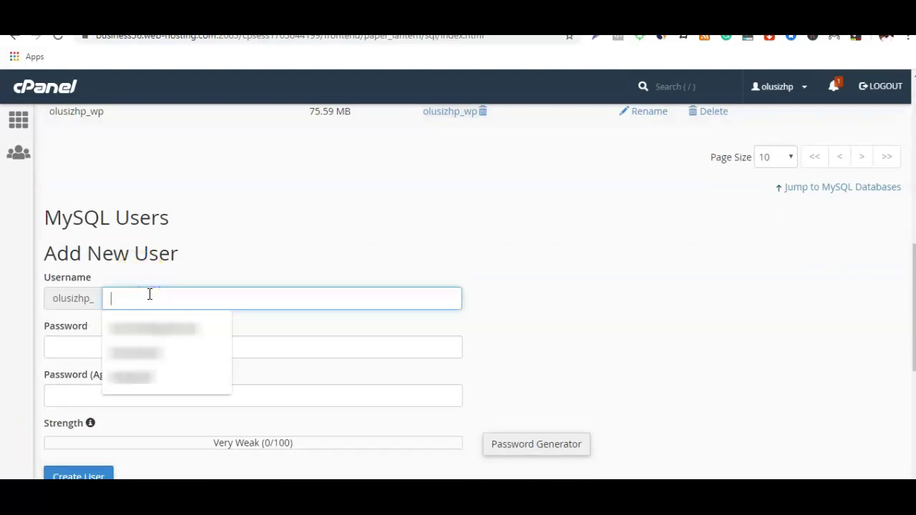
{"action": "type", "text": "olusola"}
{"action": "left_click", "coordinate": [145, 351]}
{"action": "key", "text": "ctrl+v"}
{"action": "left_click", "coordinate": [134, 394]}
{"action": "key", "text": "ctrl+v"}
{"action": "scroll", "coordinate": [165, 306], "scroll_direction": "down", "scroll_amount": 1}
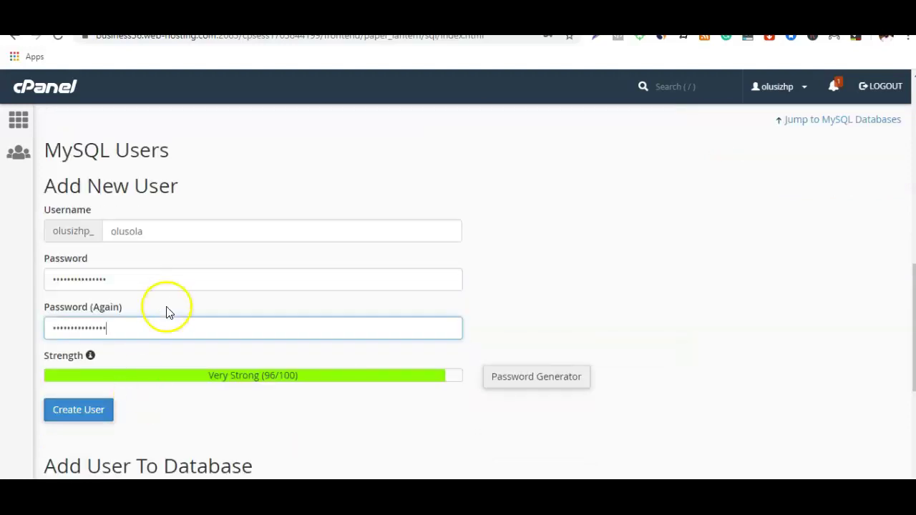
{"action": "scroll", "coordinate": [165, 305], "scroll_direction": "down", "scroll_amount": 1}
{"action": "left_click", "coordinate": [78, 348]}
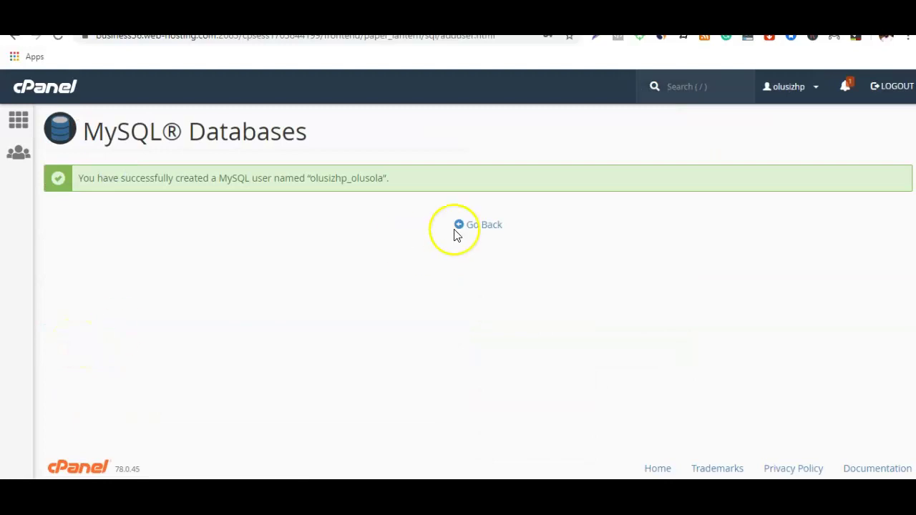
Step: Add the new user to the olusizhp_gamifyhub.com database
{"action": "left_click", "coordinate": [484, 224]}
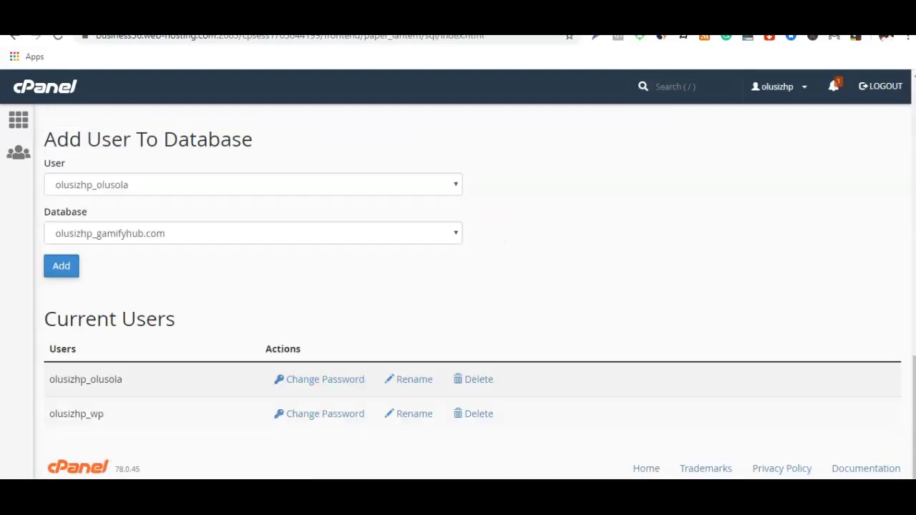
{"action": "scroll", "coordinate": [63, 478], "scroll_direction": "up", "scroll_amount": 1}
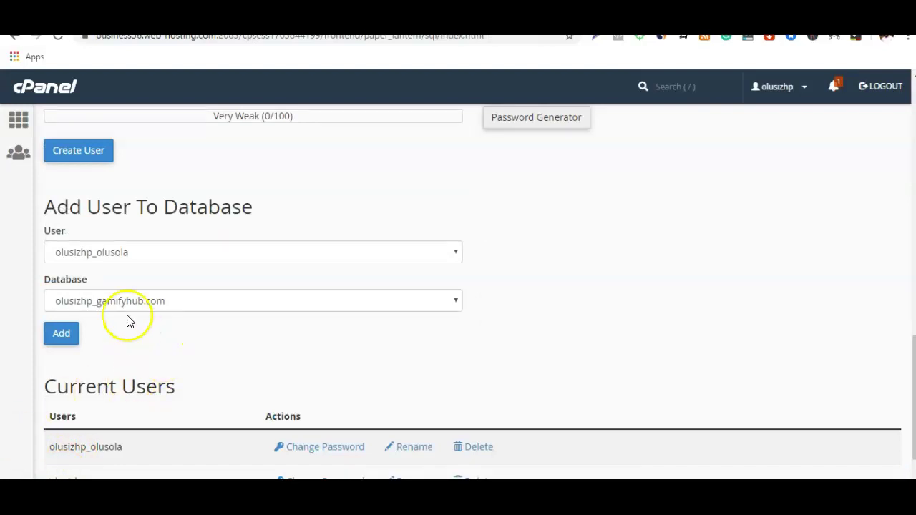
{"action": "left_click", "coordinate": [62, 336]}
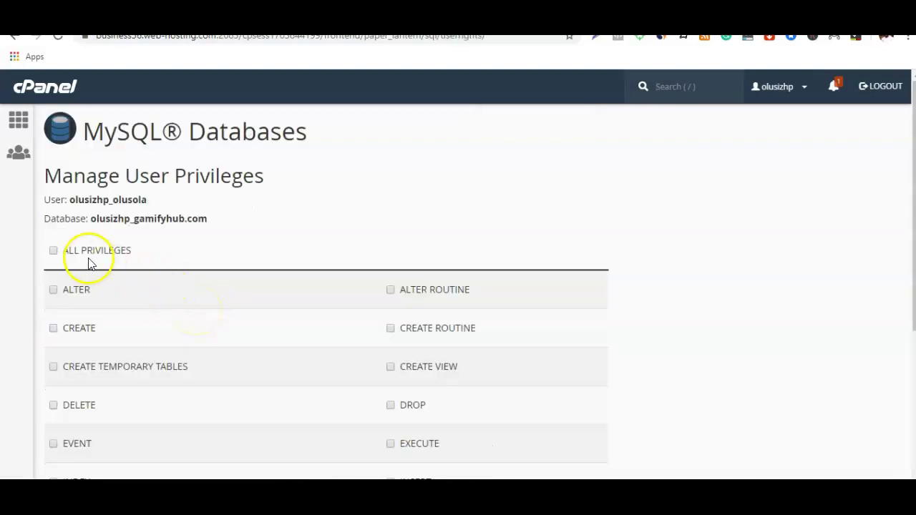
Step: Grant ALL PRIVILEGES on olusizhp_gamifyhub.com, save with Make Changes, and go back
{"action": "left_click", "coordinate": [54, 251]}
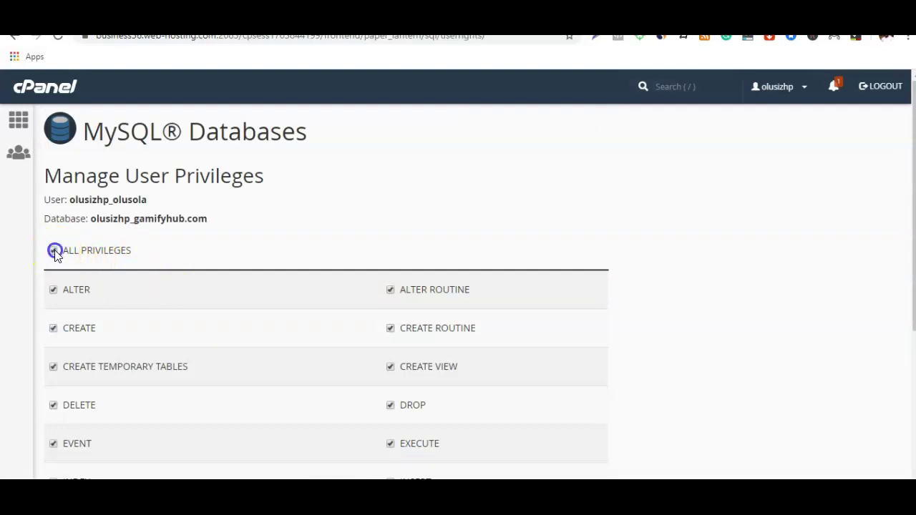
{"action": "scroll", "coordinate": [114, 239], "scroll_direction": "down", "scroll_amount": 4}
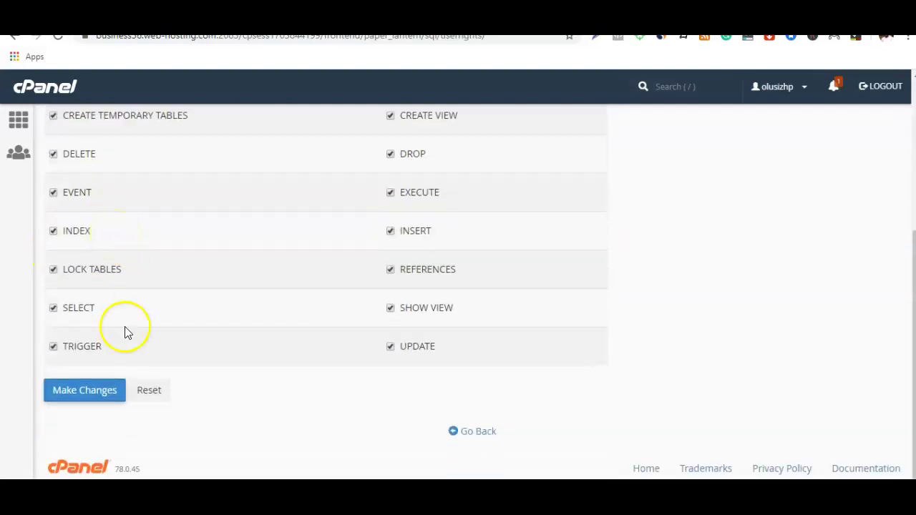
{"action": "left_click", "coordinate": [76, 400]}
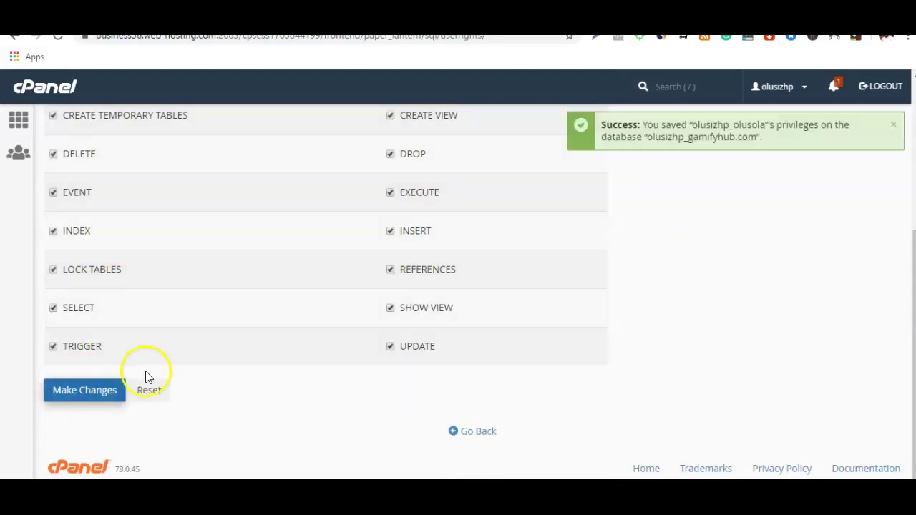
{"action": "scroll", "coordinate": [146, 374], "scroll_direction": "up", "scroll_amount": 4}
{"action": "scroll", "coordinate": [145, 375], "scroll_direction": "down", "scroll_amount": 4}
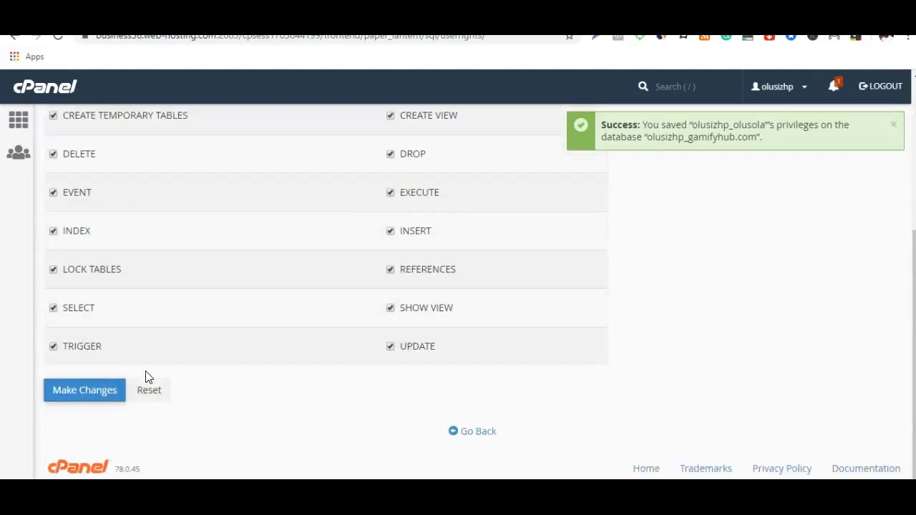
{"action": "left_click", "coordinate": [474, 432]}
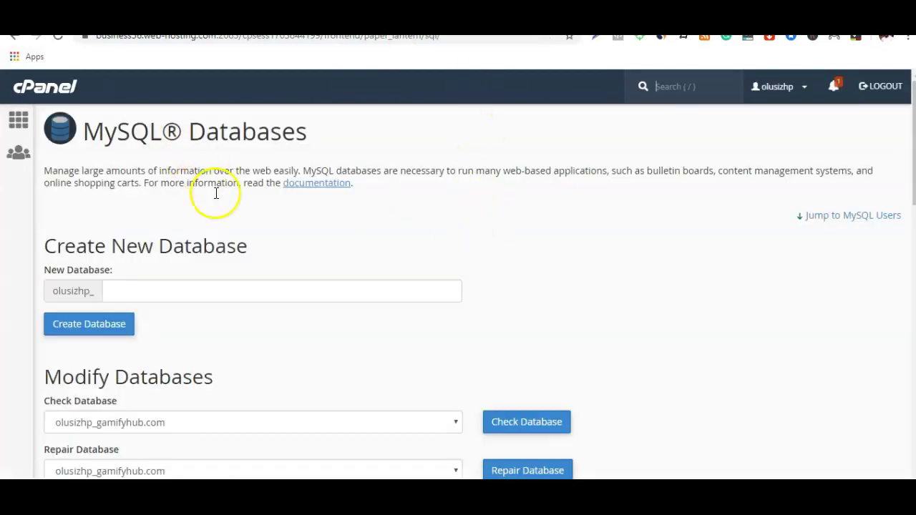
Step: Open File Manager from the cPanel home page, then switch to the local Downloads folder
{"action": "left_click", "coordinate": [18, 121]}
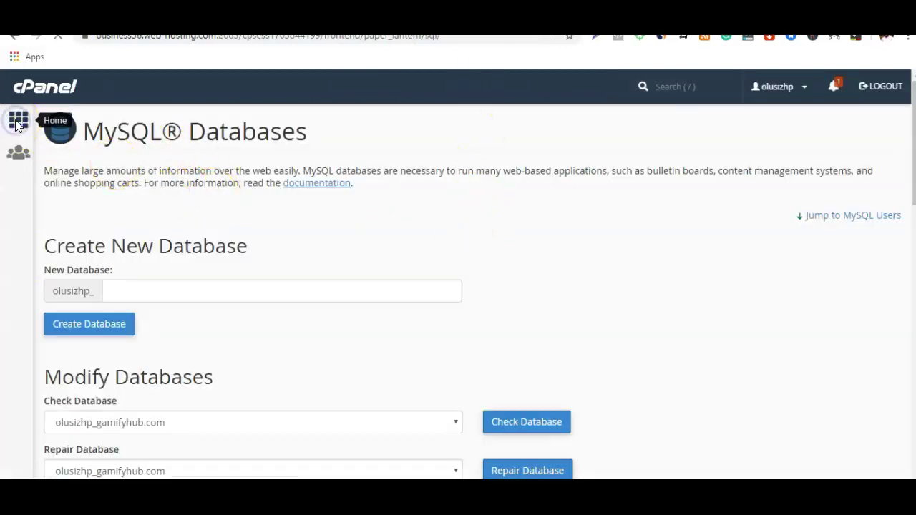
{"action": "scroll", "coordinate": [116, 205], "scroll_direction": "down", "scroll_amount": 3}
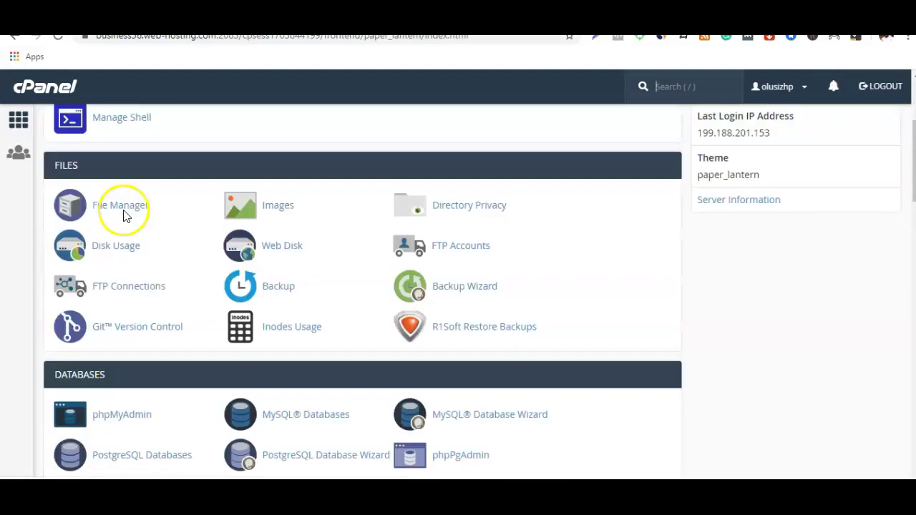
{"action": "left_click", "coordinate": [126, 208]}
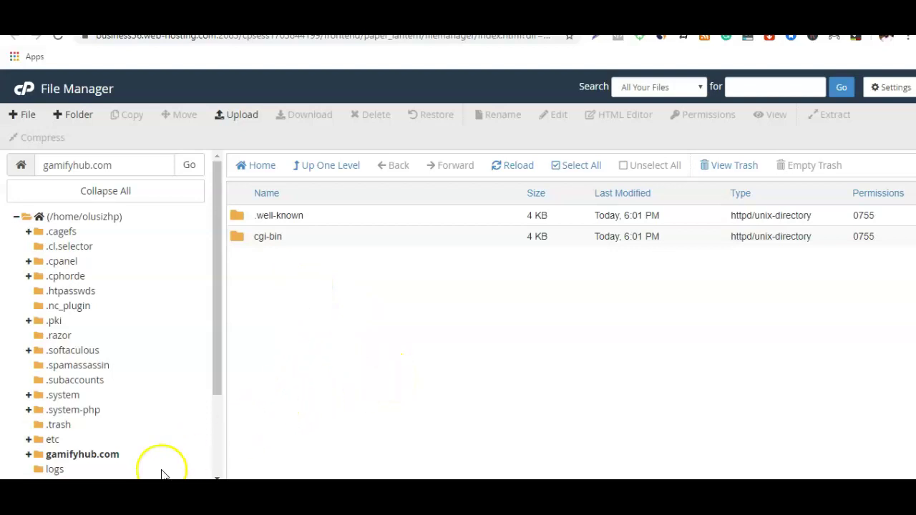
{"action": "key", "text": "alt+Tab"}
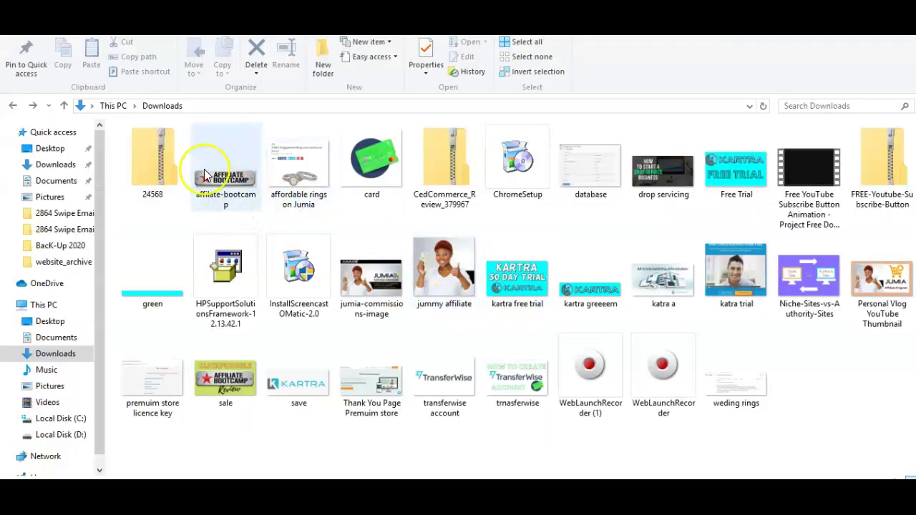
Step: Extract the 24568 zip into Downloads and open its website_archive folder
{"action": "right_click", "coordinate": [157, 165]}
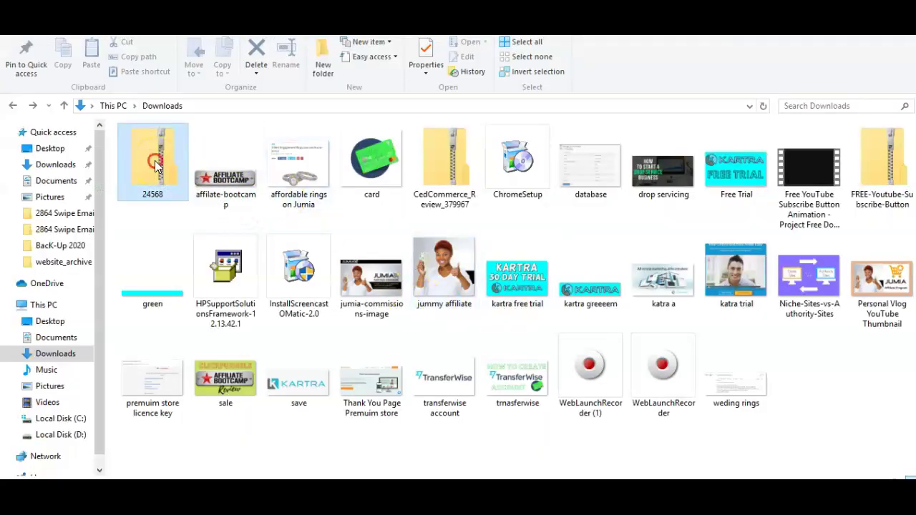
{"action": "left_click", "coordinate": [200, 206]}
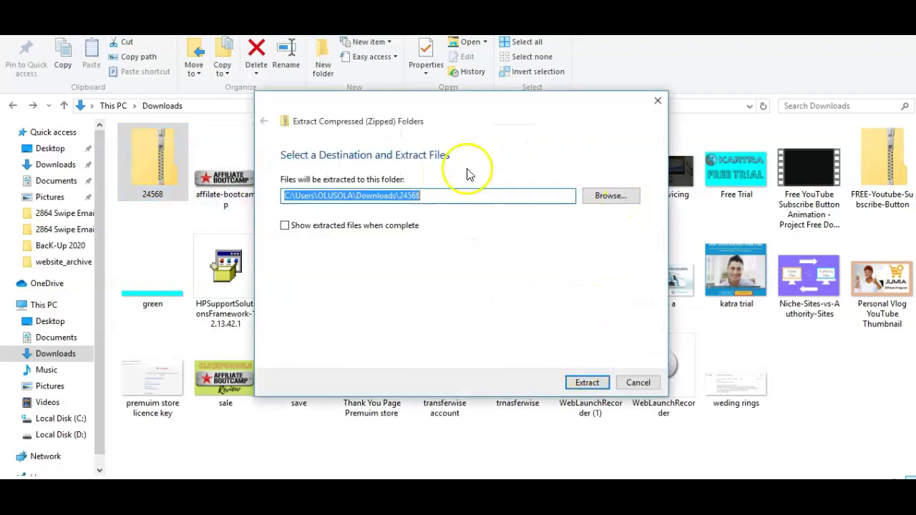
{"action": "left_click", "coordinate": [586, 381]}
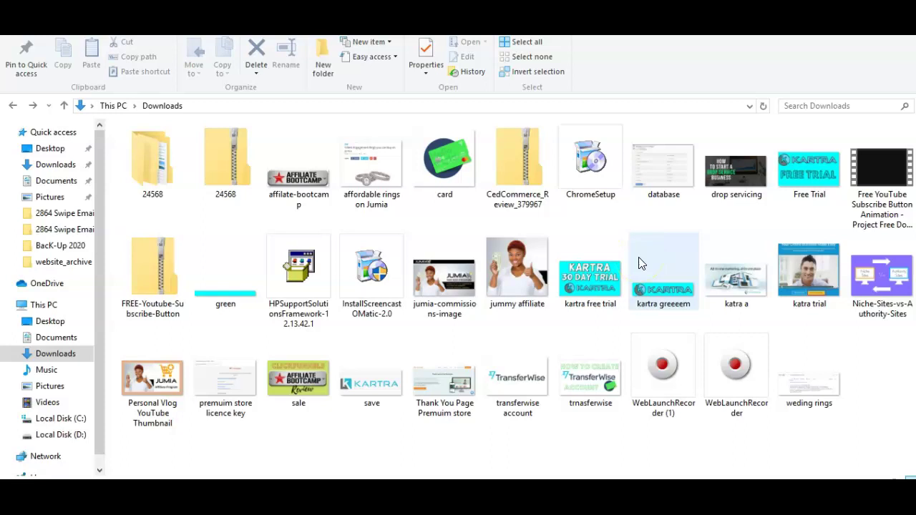
{"action": "double_click", "coordinate": [169, 188]}
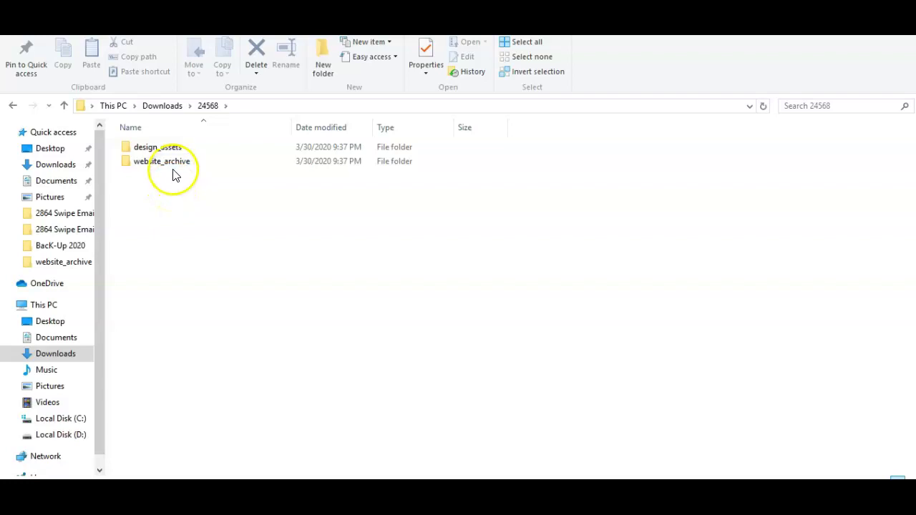
{"action": "left_click", "coordinate": [174, 172]}
{"action": "left_click", "coordinate": [174, 172]}
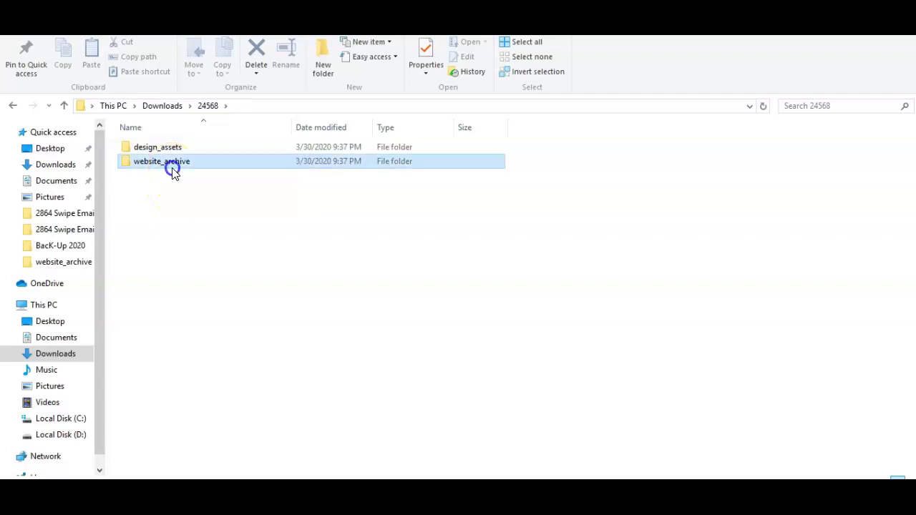
{"action": "left_click", "coordinate": [144, 163]}
{"action": "left_click", "coordinate": [222, 196]}
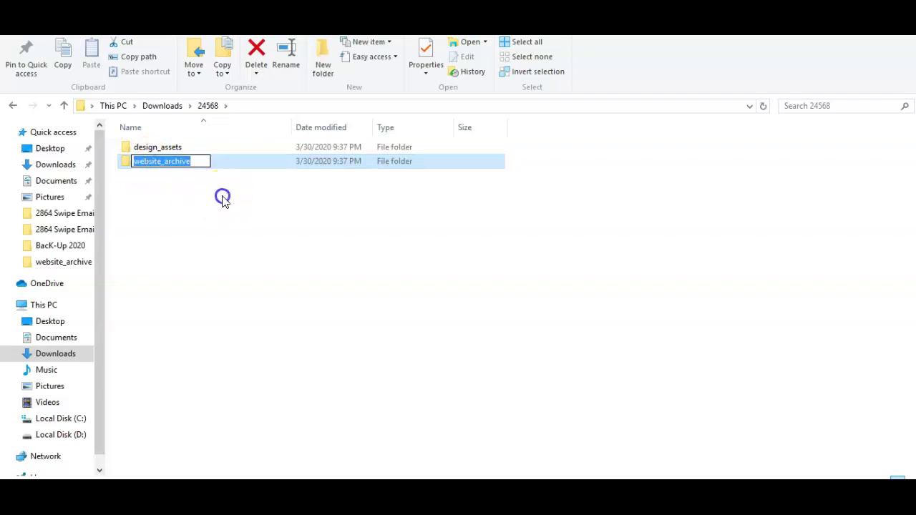
{"action": "double_click", "coordinate": [178, 164]}
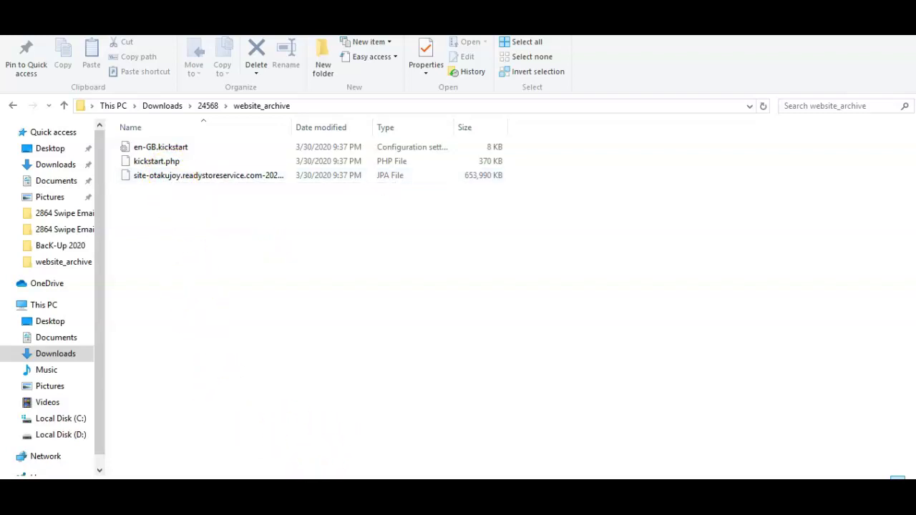
{"action": "left_click", "coordinate": [275, 458]}
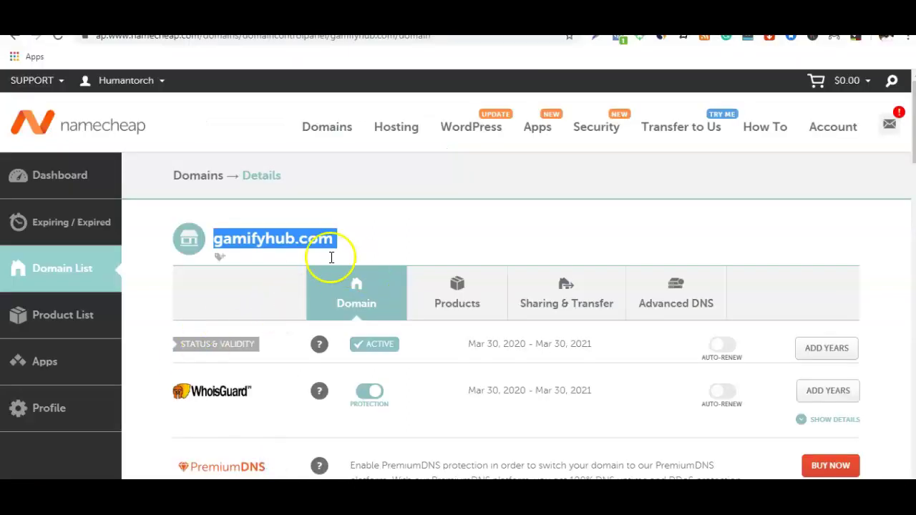
{"action": "right_click", "coordinate": [302, 241]}
{"action": "left_click", "coordinate": [330, 251]}
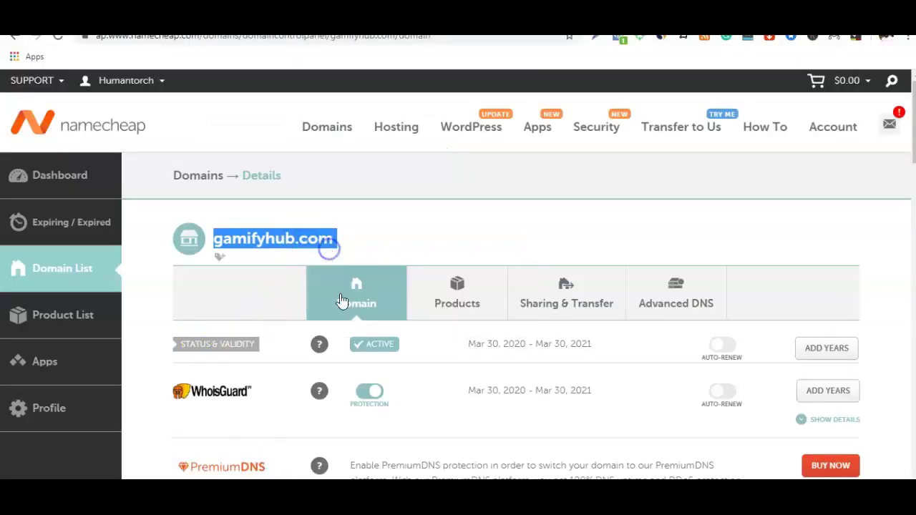
{"action": "left_click", "coordinate": [143, 479]}
{"action": "left_click", "coordinate": [153, 175]}
{"action": "key", "text": "F2"}
{"action": "left_click_drag", "start_coordinate": [149, 176], "coordinate": [260, 178]}
{"action": "key", "text": "ctrl+v"}
{"action": "left_click", "coordinate": [301, 237]}
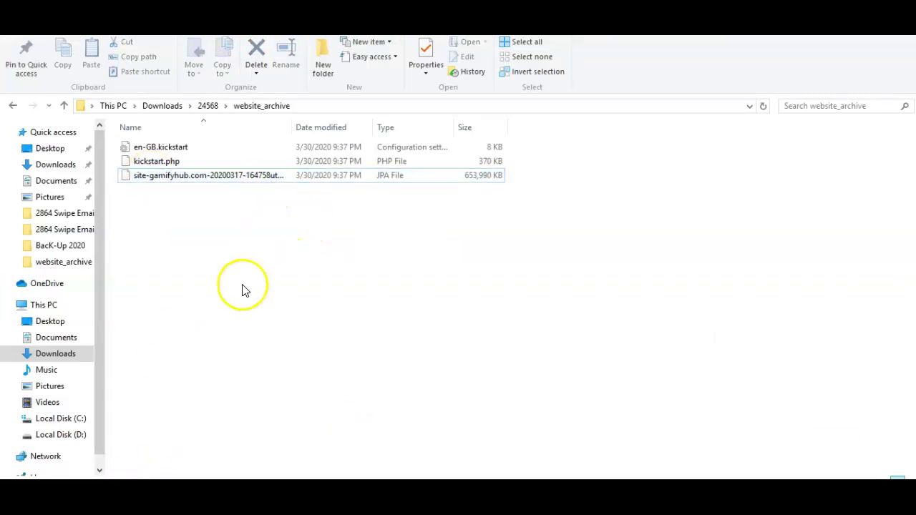
{"action": "mouse_move", "coordinate": [280, 490]}
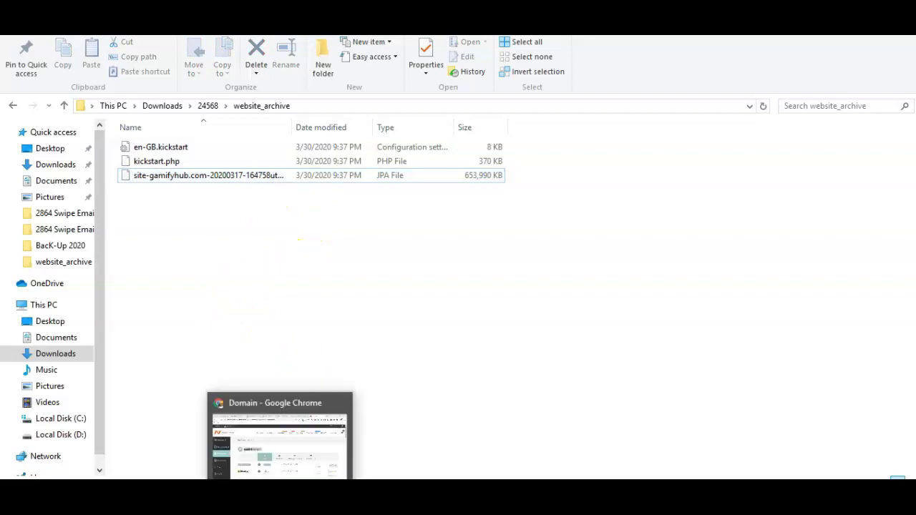
{"action": "left_click", "coordinate": [276, 444]}
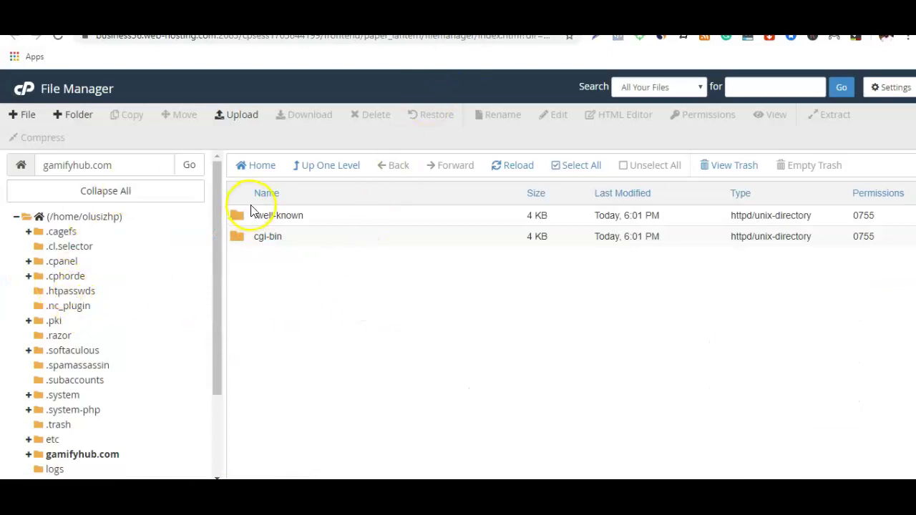
{"action": "left_click", "coordinate": [246, 116]}
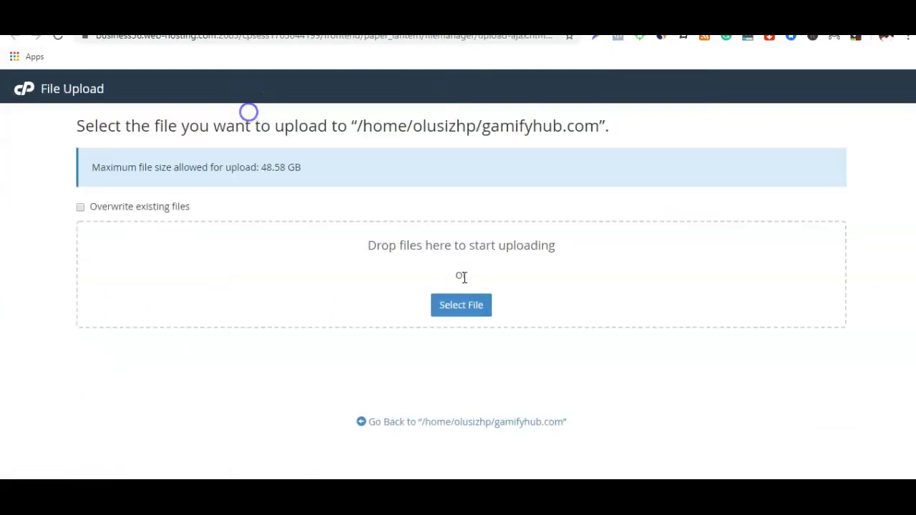
{"action": "left_click", "coordinate": [462, 308]}
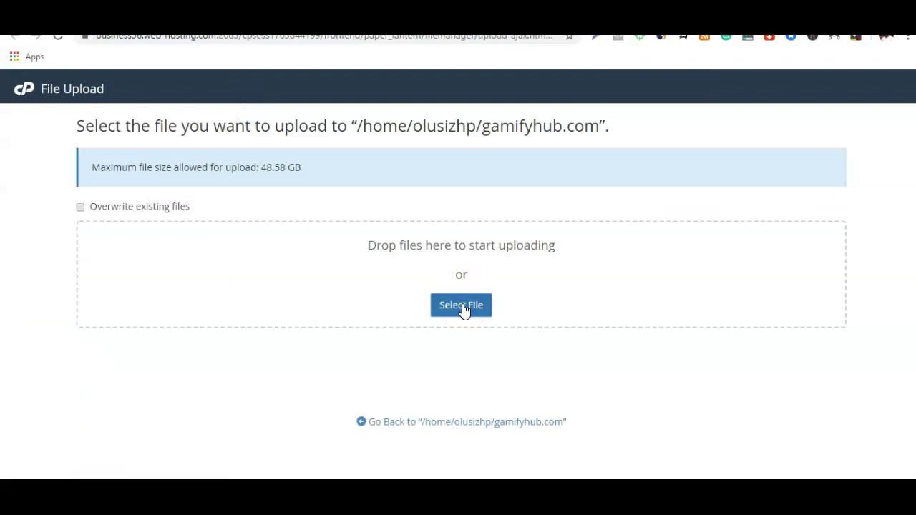
{"action": "double_click", "coordinate": [184, 149]}
{"action": "double_click", "coordinate": [168, 108]}
{"action": "left_click", "coordinate": [158, 90]}
{"action": "left_click", "coordinate": [342, 304]}
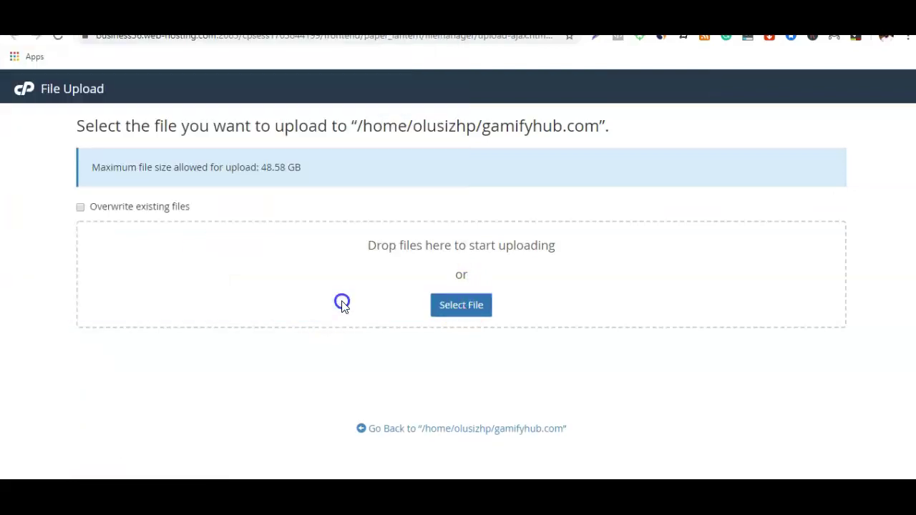
{"action": "left_click", "coordinate": [446, 307]}
{"action": "left_click", "coordinate": [349, 304]}
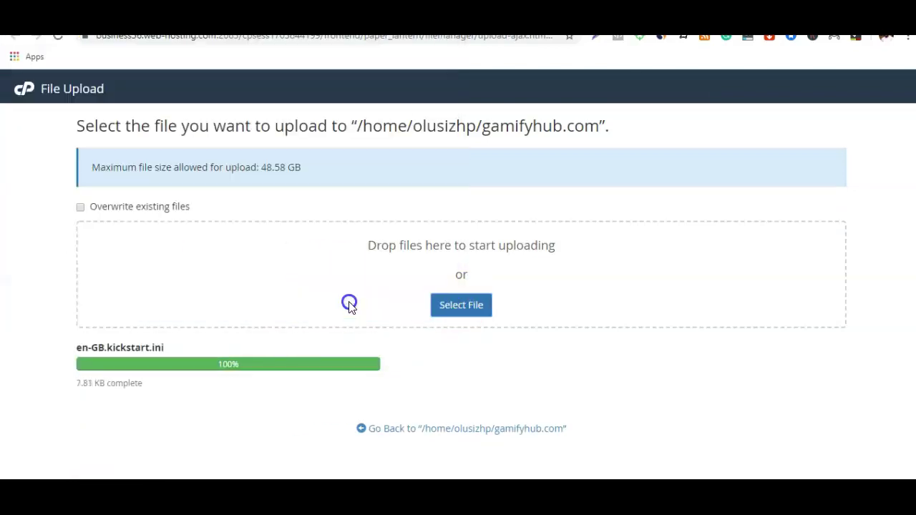
{"action": "left_click", "coordinate": [454, 307]}
{"action": "left_click", "coordinate": [179, 126]}
{"action": "left_click", "coordinate": [341, 301]}
{"action": "scroll", "coordinate": [337, 303], "scroll_direction": "down", "scroll_amount": 1}
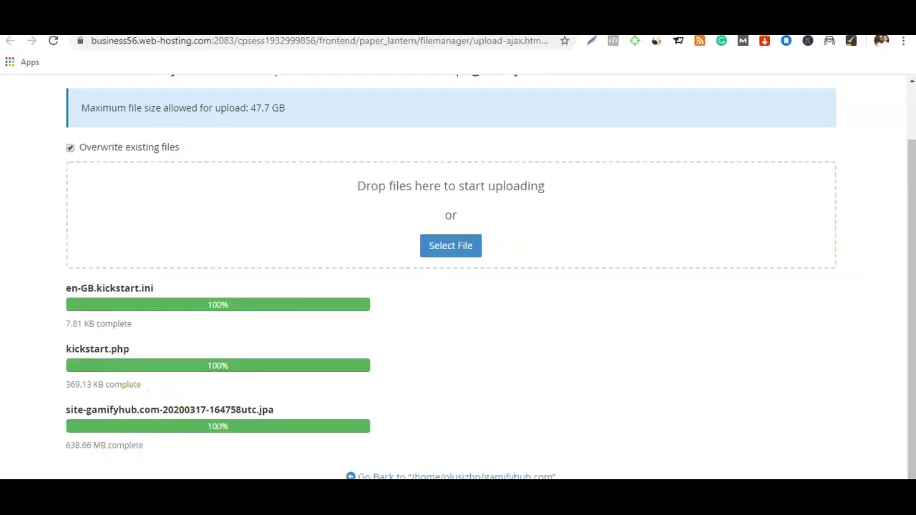
{"action": "key", "text": "ctrl+t"}
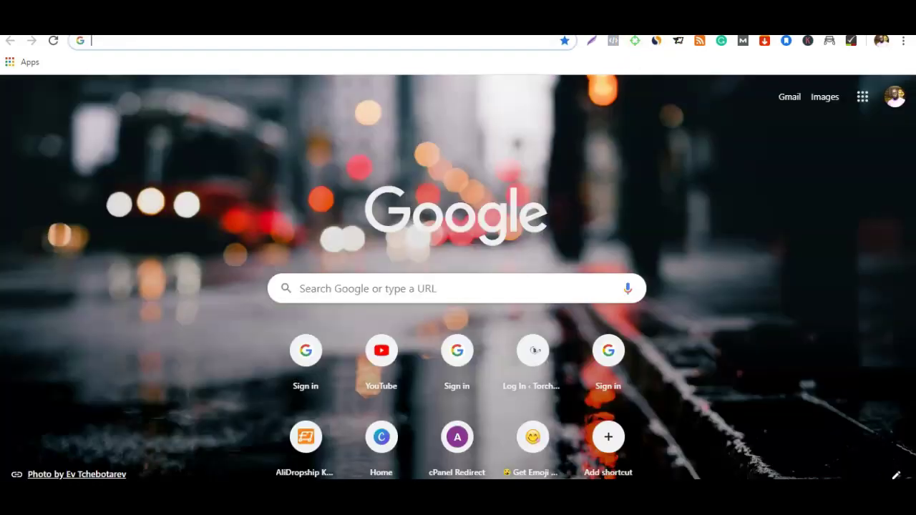
{"action": "left_click", "coordinate": [220, 42]}
{"action": "type", "text": "http"}
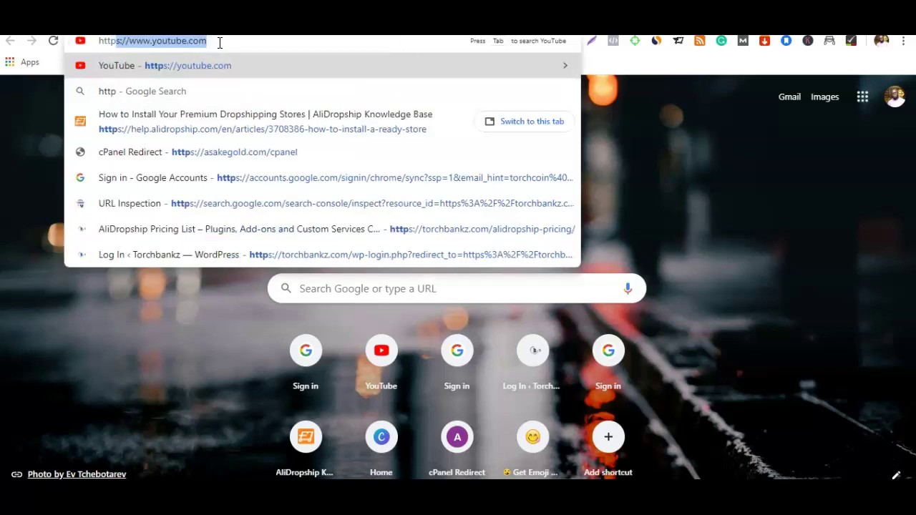
{"action": "type", "text": "s:"}
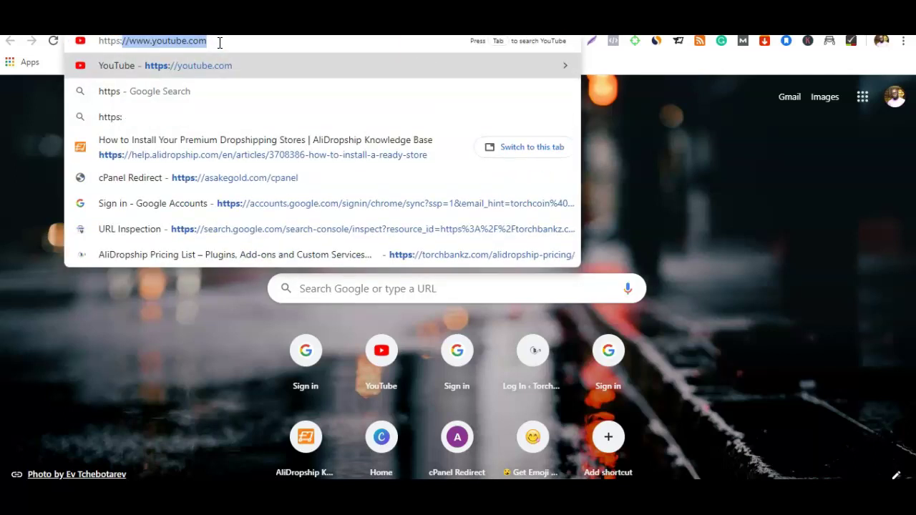
{"action": "type", "text": "//"}
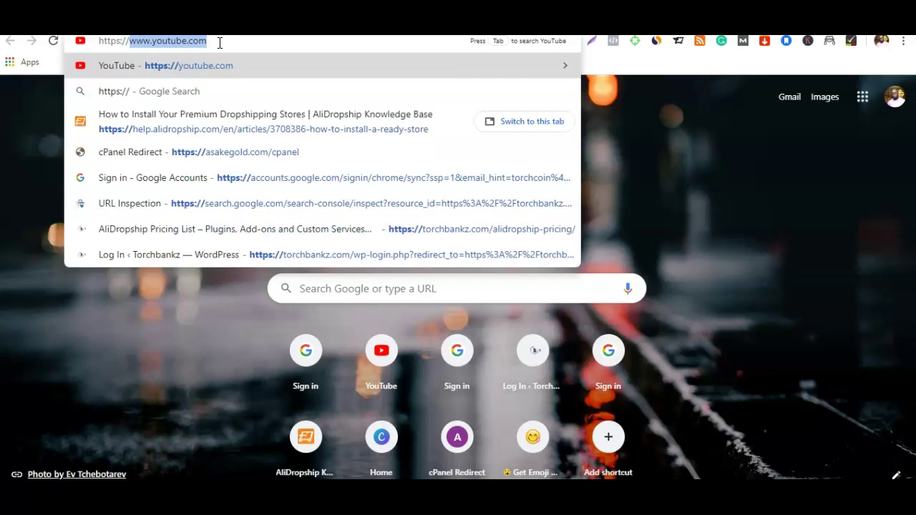
{"action": "type", "text": "gamify"}
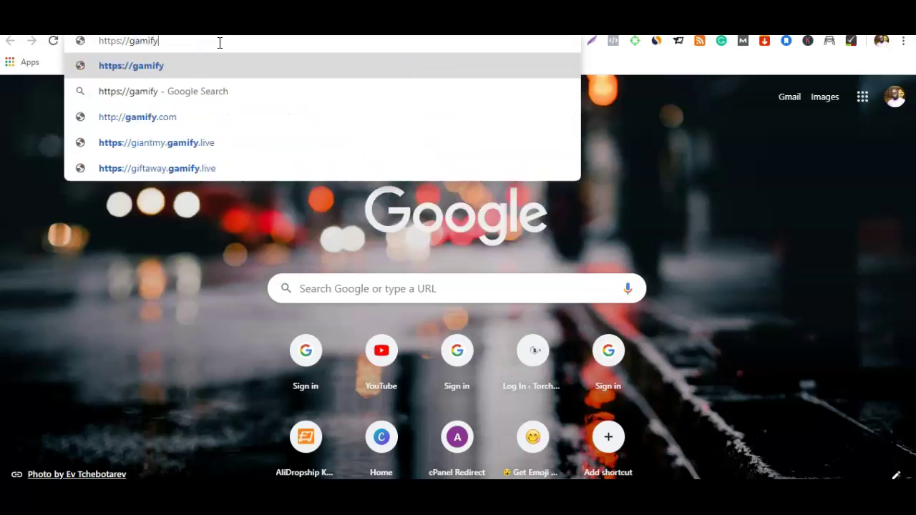
{"action": "type", "text": "hub.com/"}
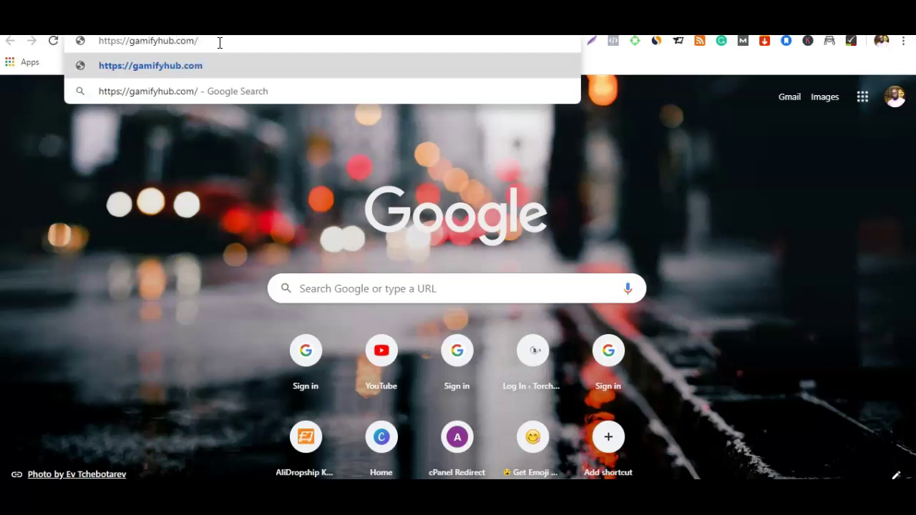
{"action": "type", "text": "kickstart.php"}
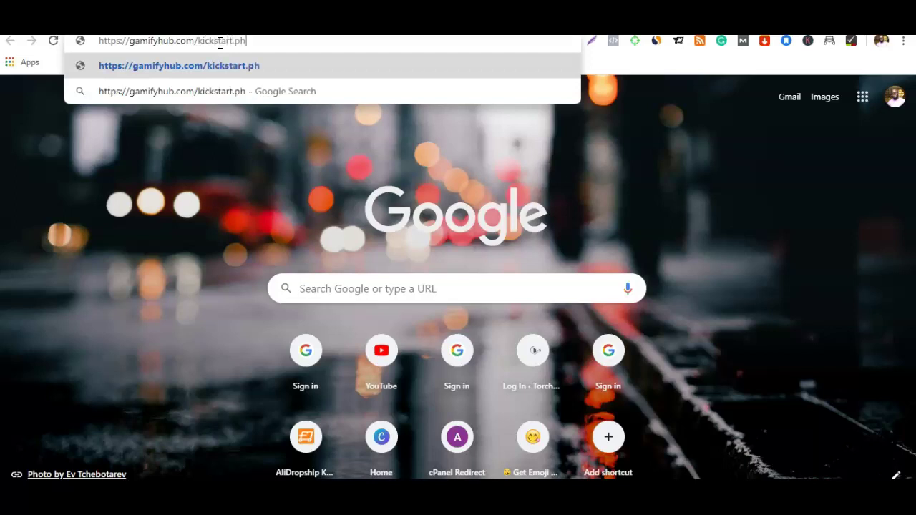
{"action": "key", "text": "Return"}
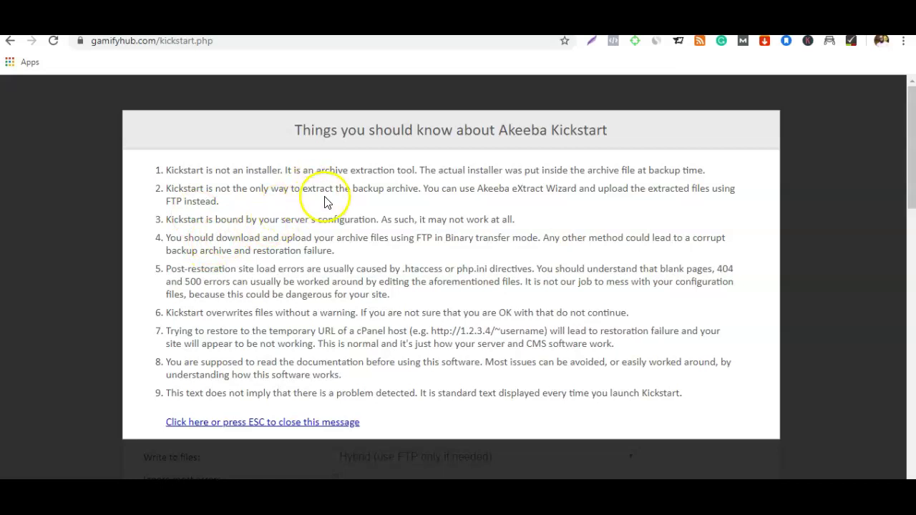
Step: Dismiss the Kickstart notice, review the extraction settings, and start extracting the backup archive
{"action": "left_click", "coordinate": [219, 423]}
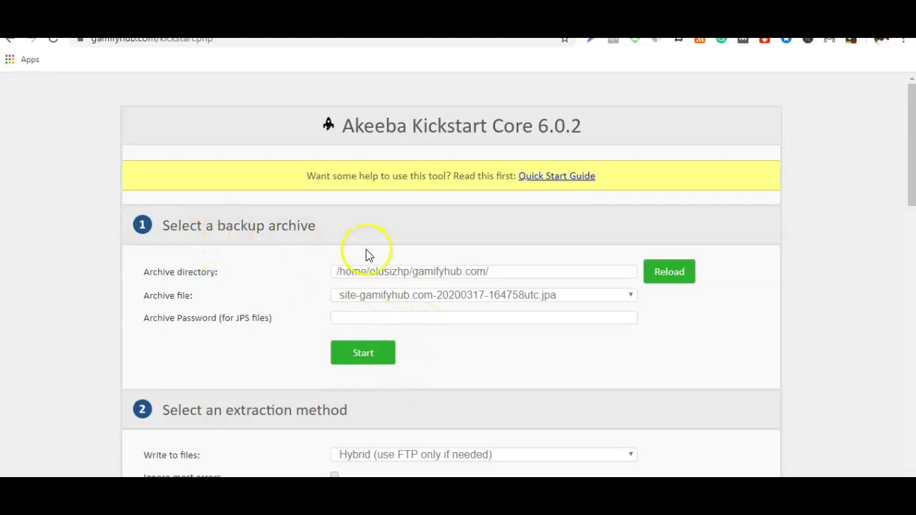
{"action": "scroll", "coordinate": [344, 337], "scroll_direction": "down", "scroll_amount": 4}
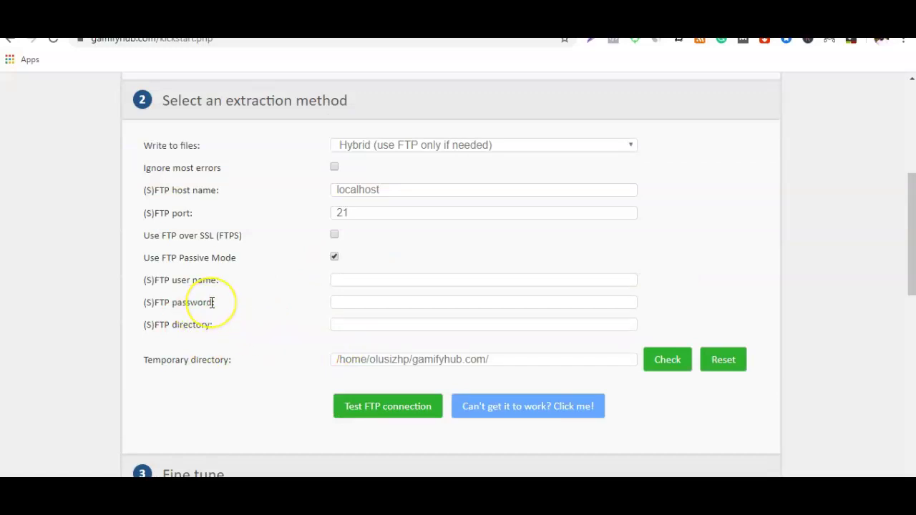
{"action": "scroll", "coordinate": [212, 303], "scroll_direction": "down", "scroll_amount": 3}
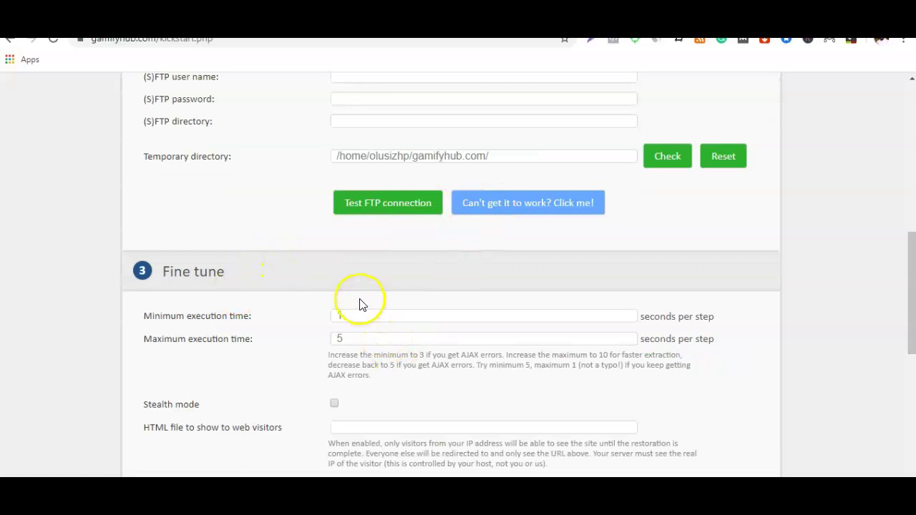
{"action": "scroll", "coordinate": [401, 298], "scroll_direction": "up", "scroll_amount": 7}
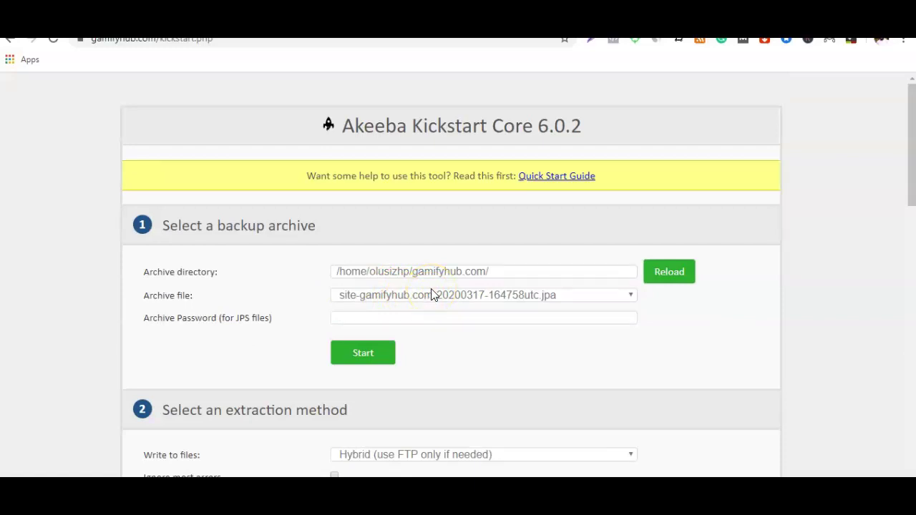
{"action": "scroll", "coordinate": [431, 295], "scroll_direction": "down", "scroll_amount": 8}
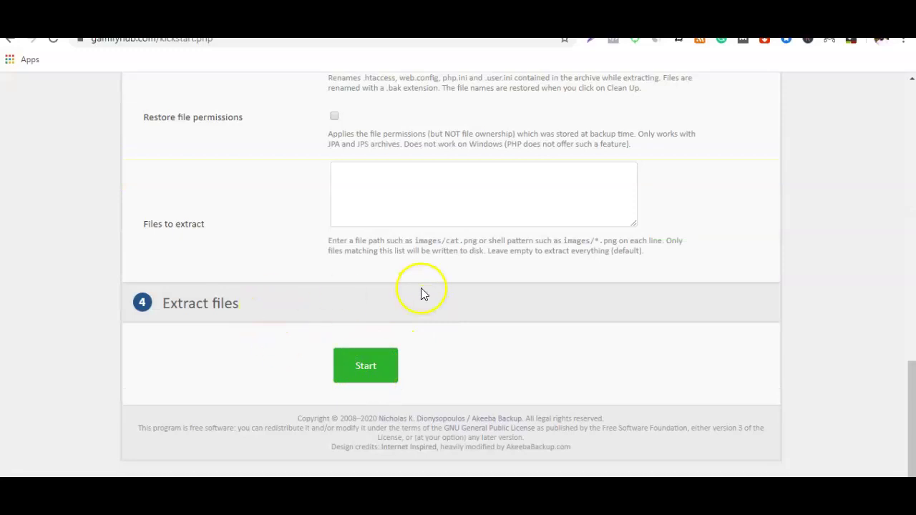
{"action": "left_click", "coordinate": [367, 367]}
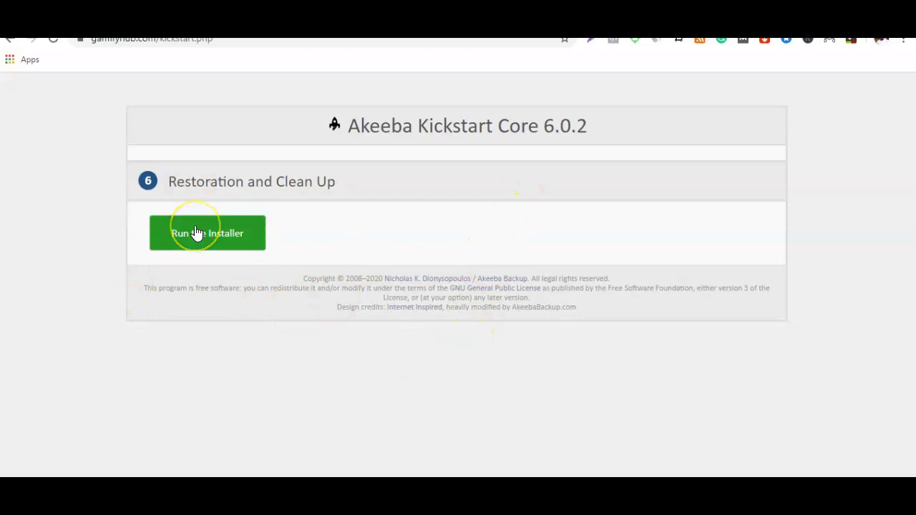
Step: Launch the Akeeba site installer from the restoration script
{"action": "left_click", "coordinate": [197, 233]}
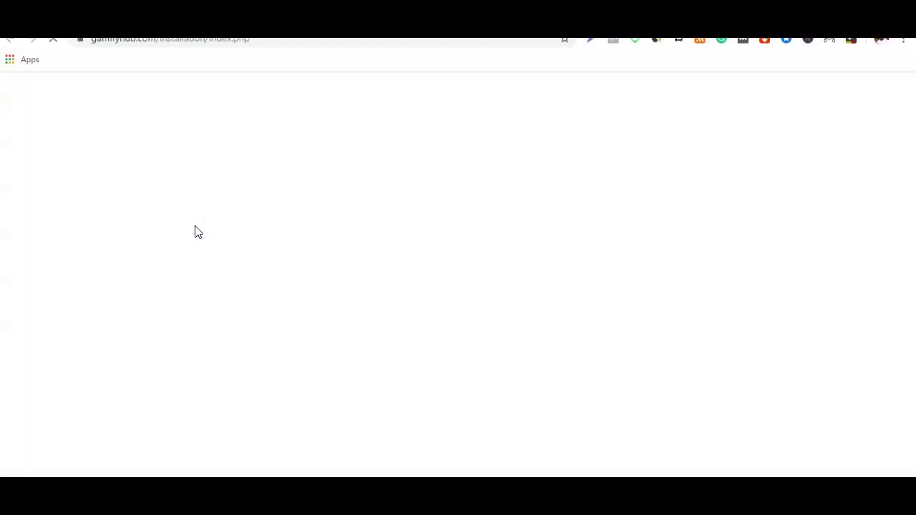
{"action": "left_click", "coordinate": [193, 243]}
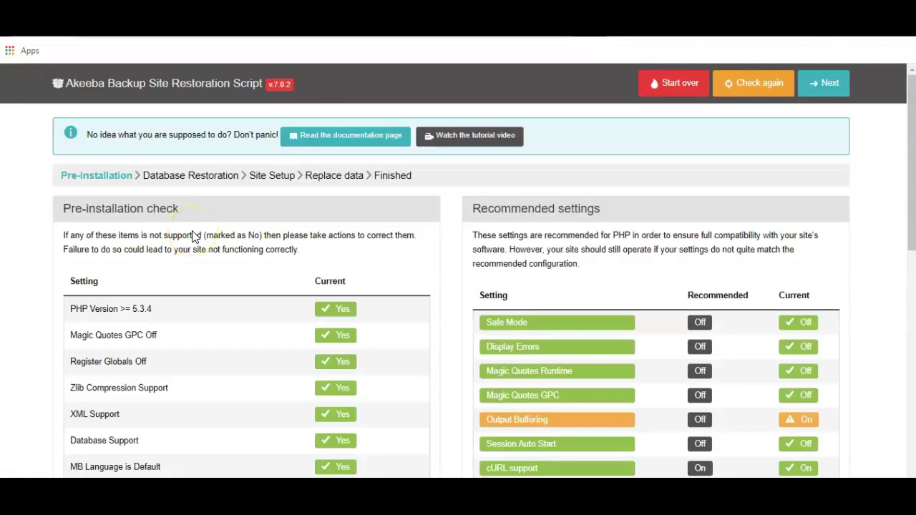
{"action": "left_click", "coordinate": [181, 270]}
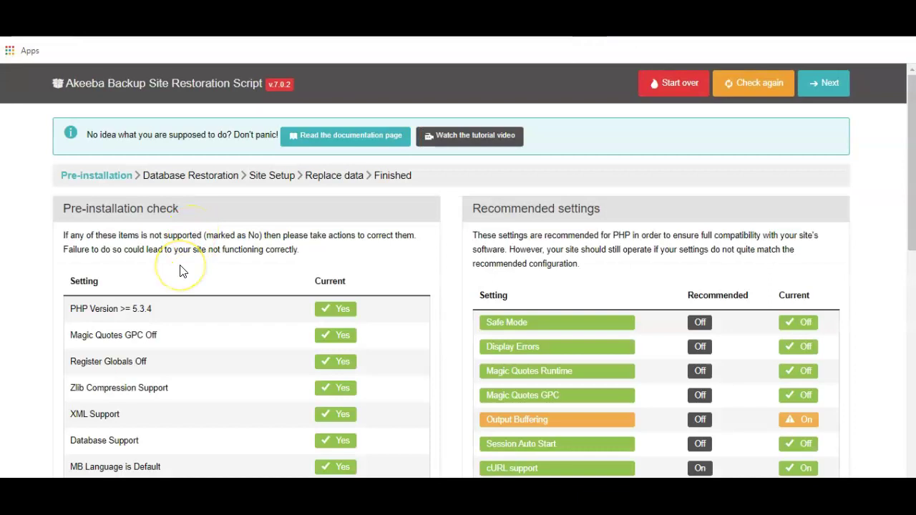
{"action": "scroll", "coordinate": [181, 270], "scroll_direction": "down", "scroll_amount": 2}
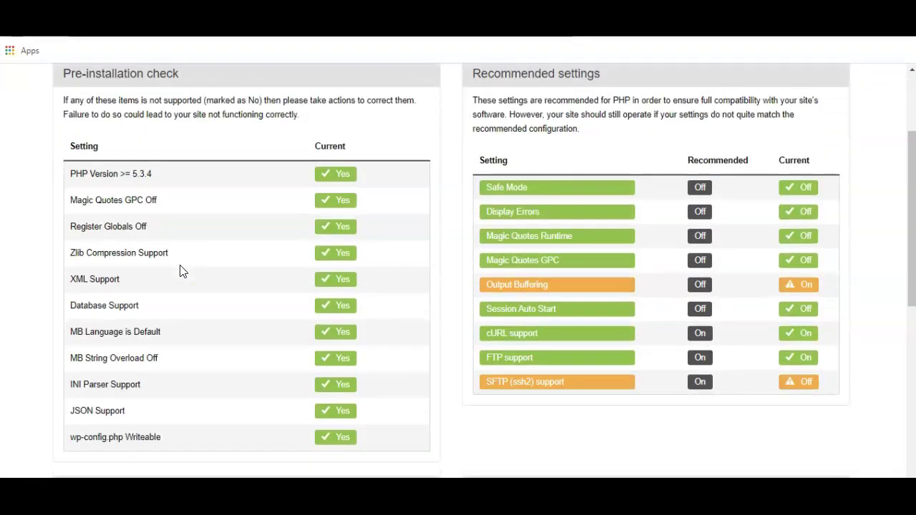
{"action": "scroll", "coordinate": [181, 271], "scroll_direction": "up", "scroll_amount": 2}
Step: Review the Pre-installation check and Recommended settings, confirming every required item shows Yes
{"action": "left_click", "coordinate": [589, 198]}
{"action": "scroll", "coordinate": [595, 213], "scroll_direction": "down", "scroll_amount": 1}
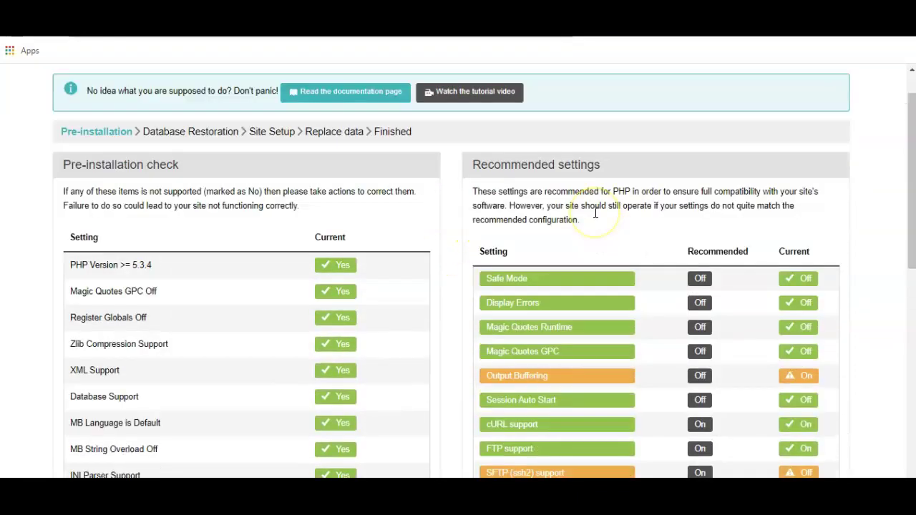
{"action": "scroll", "coordinate": [598, 229], "scroll_direction": "down", "scroll_amount": 1}
{"action": "left_click", "coordinate": [602, 248]}
{"action": "scroll", "coordinate": [602, 244], "scroll_direction": "down", "scroll_amount": 2}
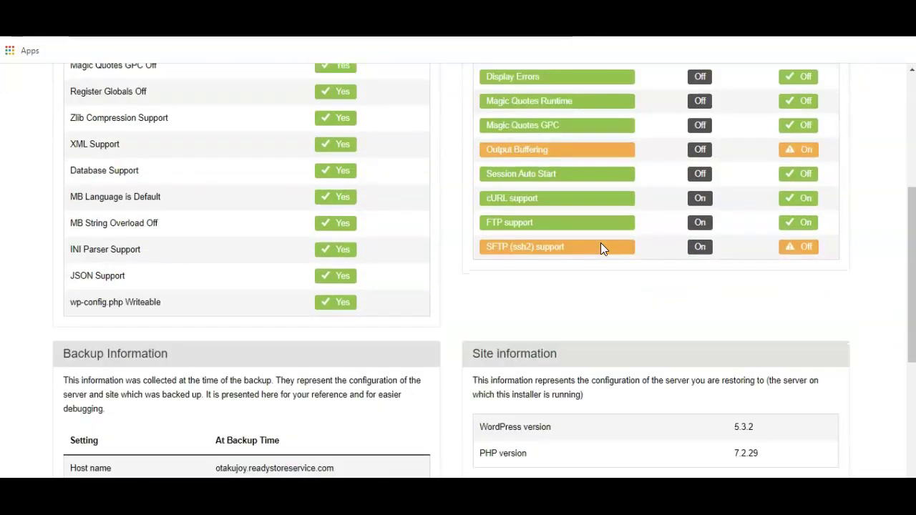
{"action": "scroll", "coordinate": [602, 245], "scroll_direction": "down", "scroll_amount": 3}
{"action": "scroll", "coordinate": [601, 245], "scroll_direction": "up", "scroll_amount": 3}
{"action": "scroll", "coordinate": [601, 249], "scroll_direction": "up", "scroll_amount": 5}
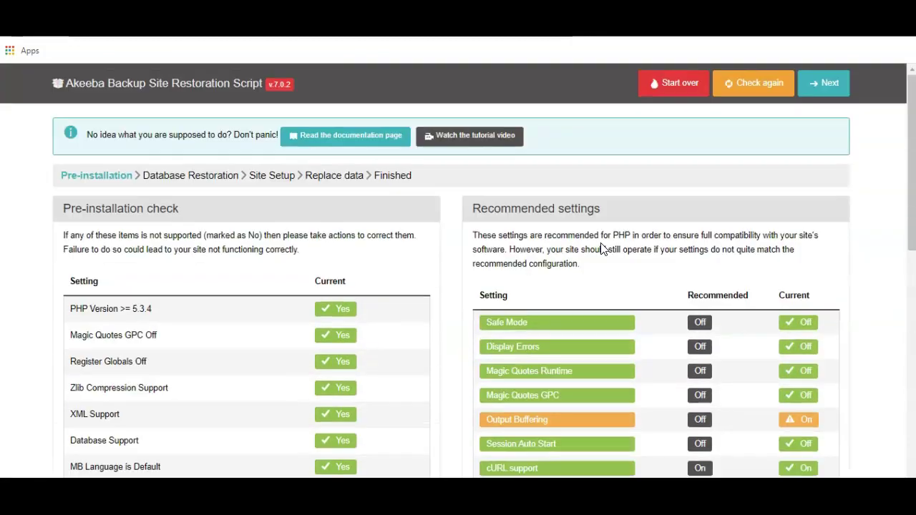
Step: Move on to Database Restoration and enter localhost as the database server host
{"action": "left_click", "coordinate": [824, 84]}
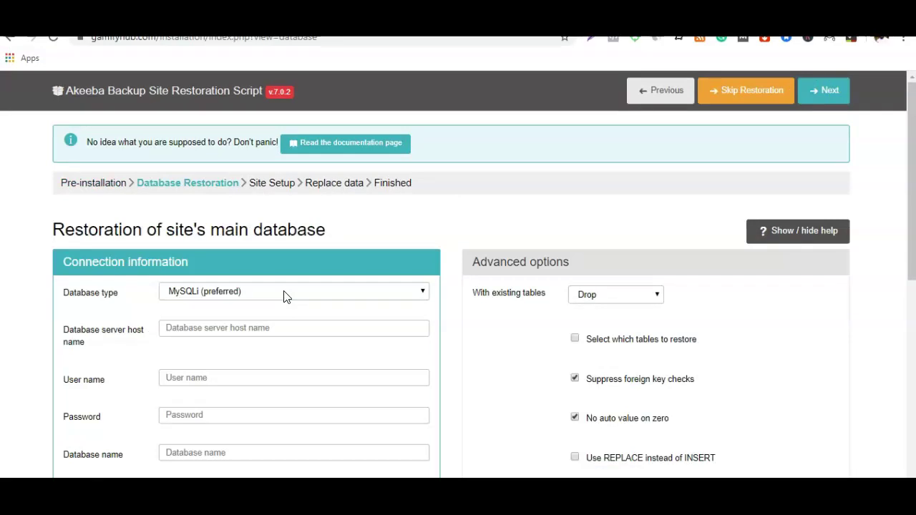
{"action": "left_click", "coordinate": [267, 328]}
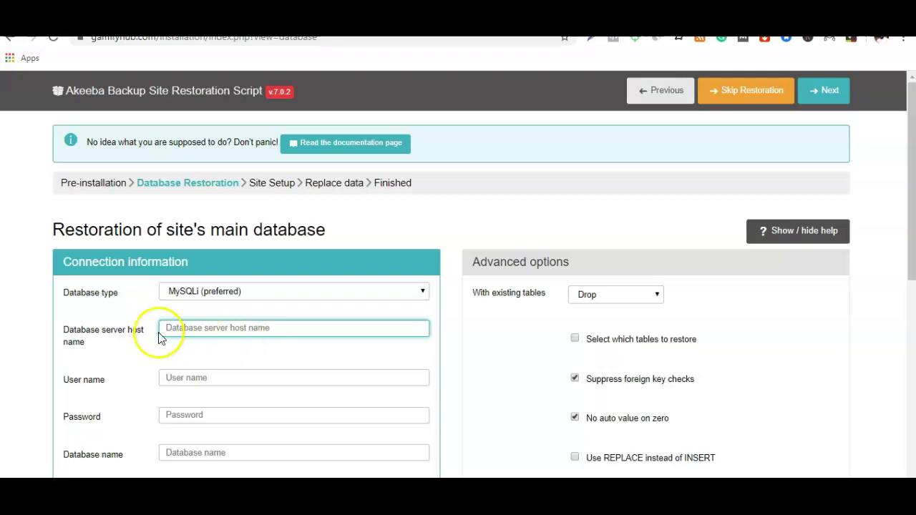
{"action": "left_click", "coordinate": [212, 328]}
{"action": "type", "text": "localhost"}
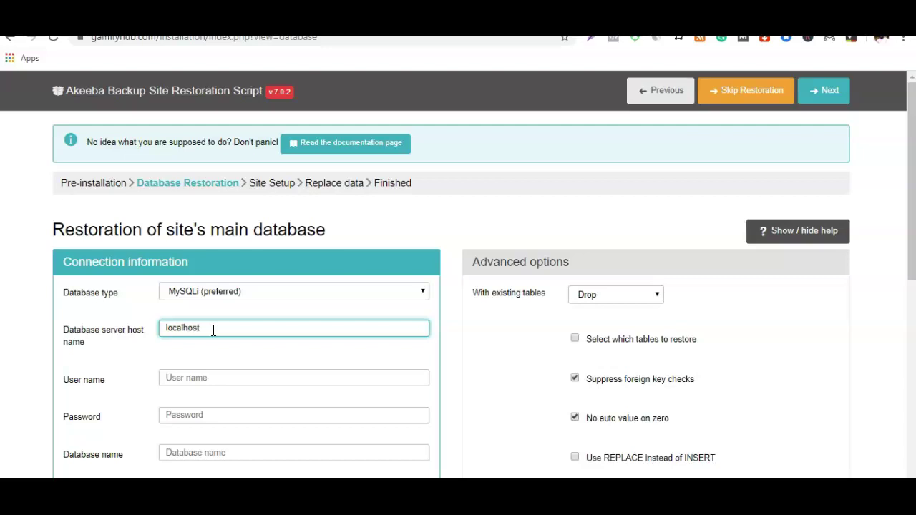
Step: Copy the MySQL database user name from cPanel into the User name field
{"action": "left_click", "coordinate": [214, 376]}
{"action": "left_click", "coordinate": [171, 77]}
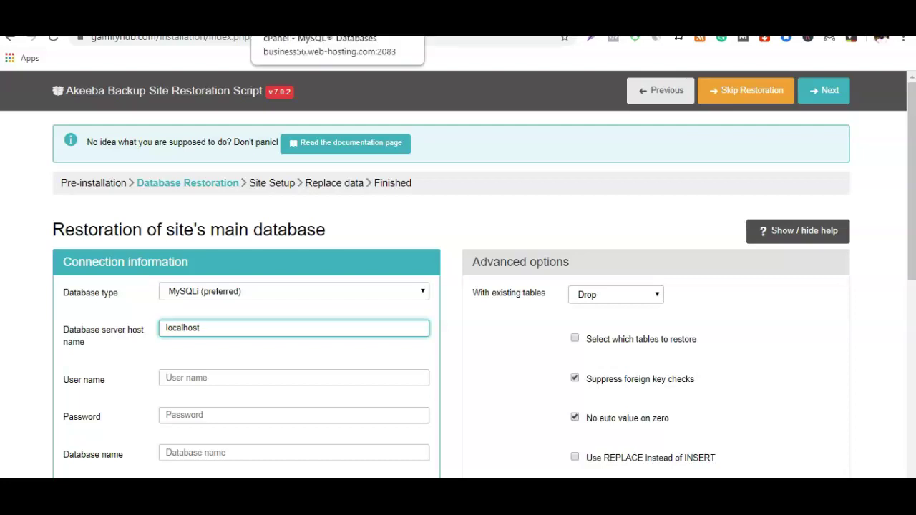
{"action": "left_click", "coordinate": [322, 25]}
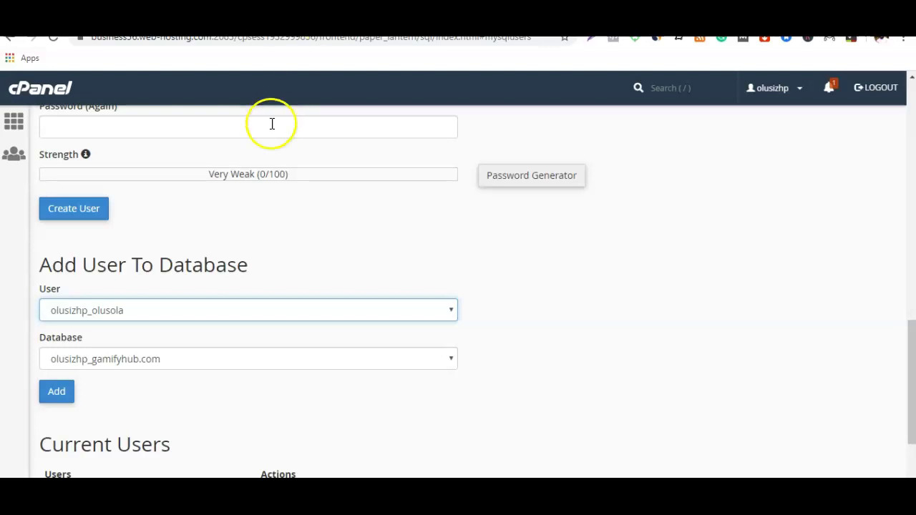
{"action": "scroll", "coordinate": [127, 384], "scroll_direction": "down", "scroll_amount": 2}
{"action": "left_click_drag", "start_coordinate": [116, 385], "coordinate": [46, 379]}
{"action": "key", "text": "ctrl+c"}
{"action": "key", "text": "ctrl+Tab"}
{"action": "left_click", "coordinate": [241, 383]}
{"action": "right_click", "coordinate": [241, 384]}
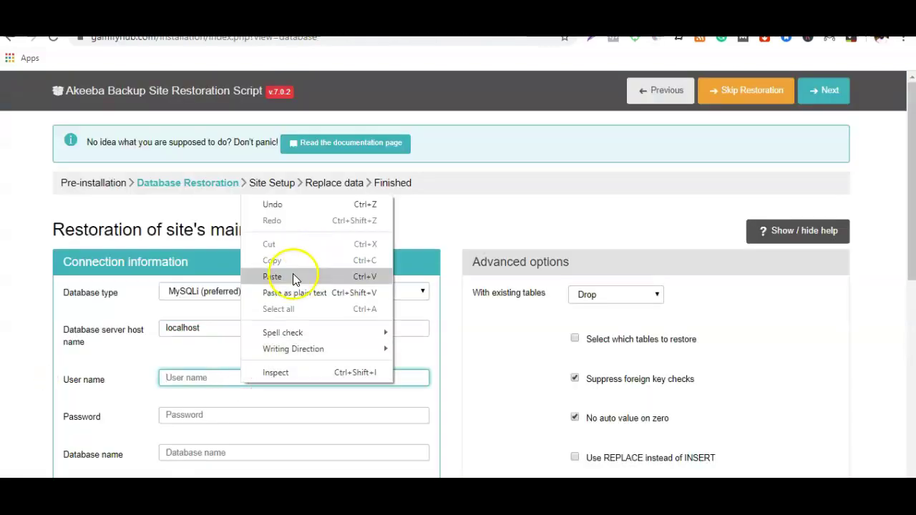
{"action": "left_click", "coordinate": [292, 276]}
{"action": "scroll", "coordinate": [284, 304], "scroll_direction": "down", "scroll_amount": 1}
Step: Type the database password and paste database name olusizhp_gamifyhub.com from cPanel
{"action": "left_click", "coordinate": [271, 347]}
{"action": "type", "text": "**************"}
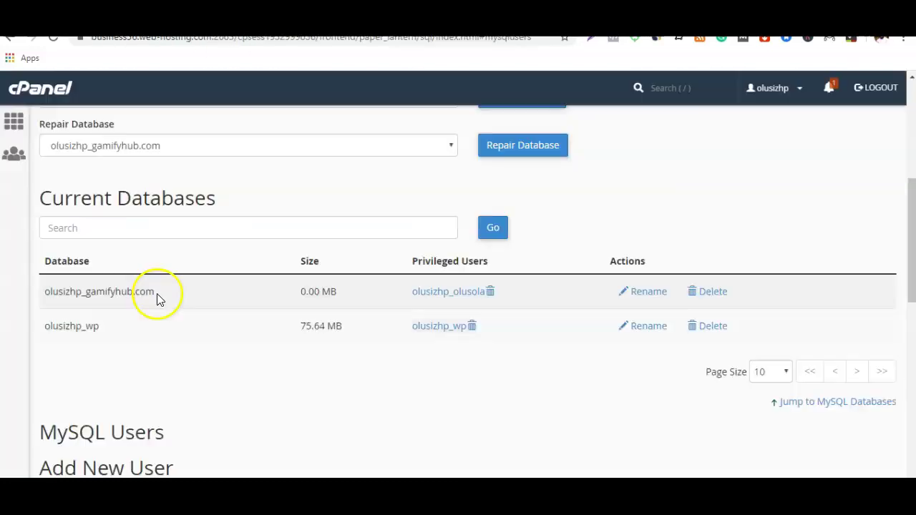
{"action": "left_click_drag", "start_coordinate": [155, 294], "coordinate": [46, 293]}
{"action": "right_click", "coordinate": [46, 294]}
{"action": "left_click", "coordinate": [103, 299]}
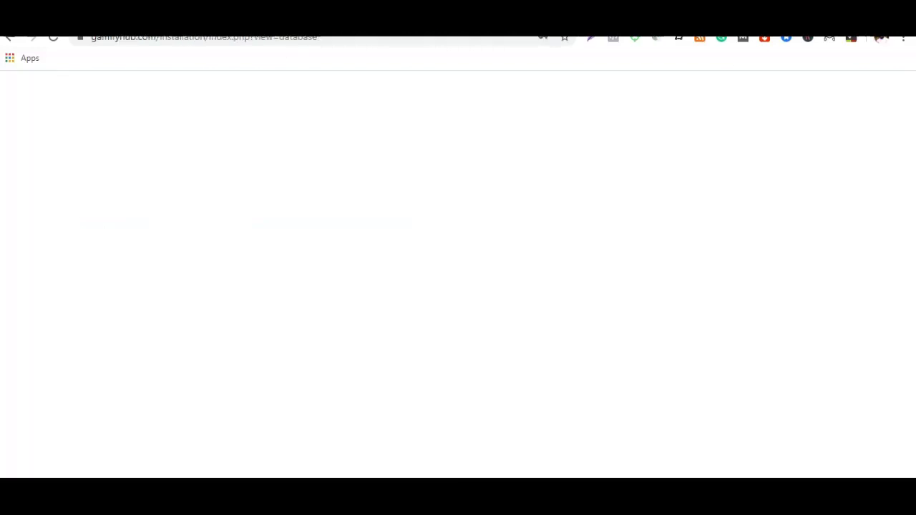
{"action": "left_click", "coordinate": [198, 387]}
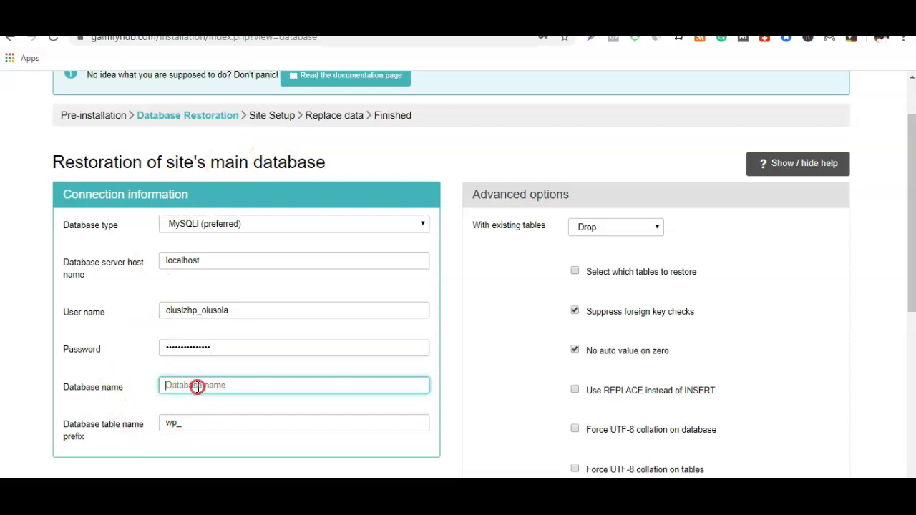
{"action": "right_click", "coordinate": [197, 384]}
{"action": "left_click", "coordinate": [224, 281]}
{"action": "scroll", "coordinate": [313, 320], "scroll_direction": "down", "scroll_amount": 1}
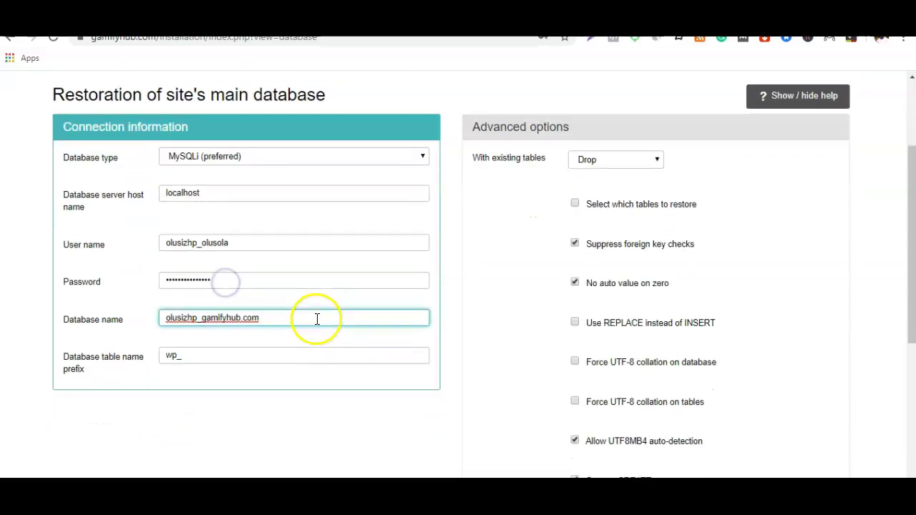
{"action": "scroll", "coordinate": [245, 276], "scroll_direction": "up", "scroll_amount": 1}
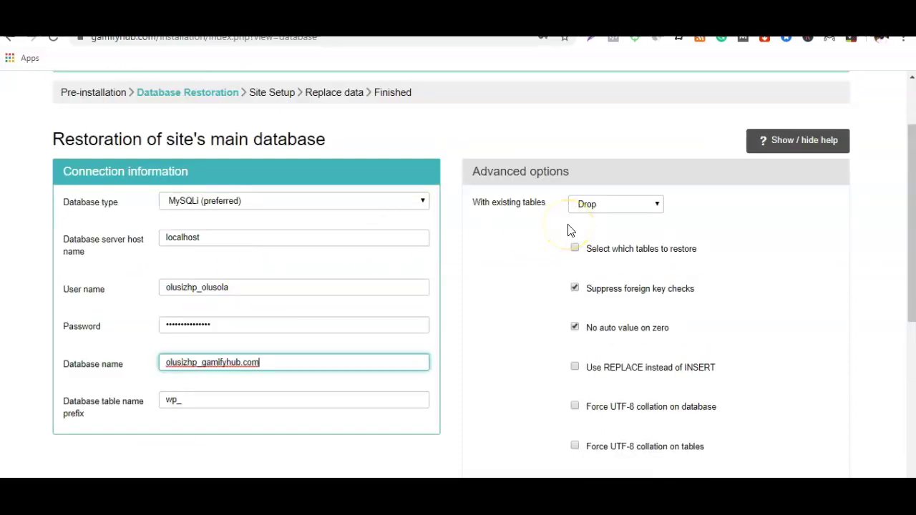
Step: Run the 9.76 MB database restoration and proceed to Site Setup once it succeeds
{"action": "scroll", "coordinate": [567, 229], "scroll_direction": "down", "scroll_amount": 1}
{"action": "scroll", "coordinate": [589, 224], "scroll_direction": "down", "scroll_amount": 4}
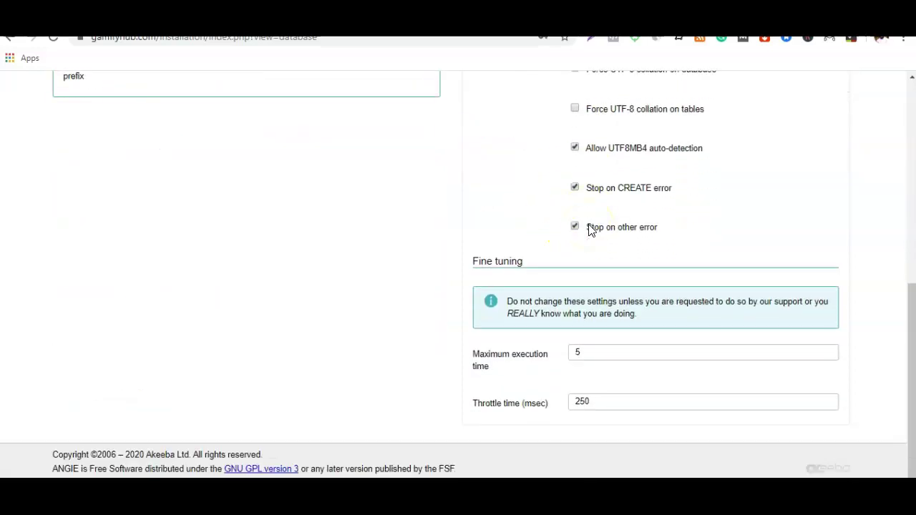
{"action": "scroll", "coordinate": [589, 229], "scroll_direction": "up", "scroll_amount": 6}
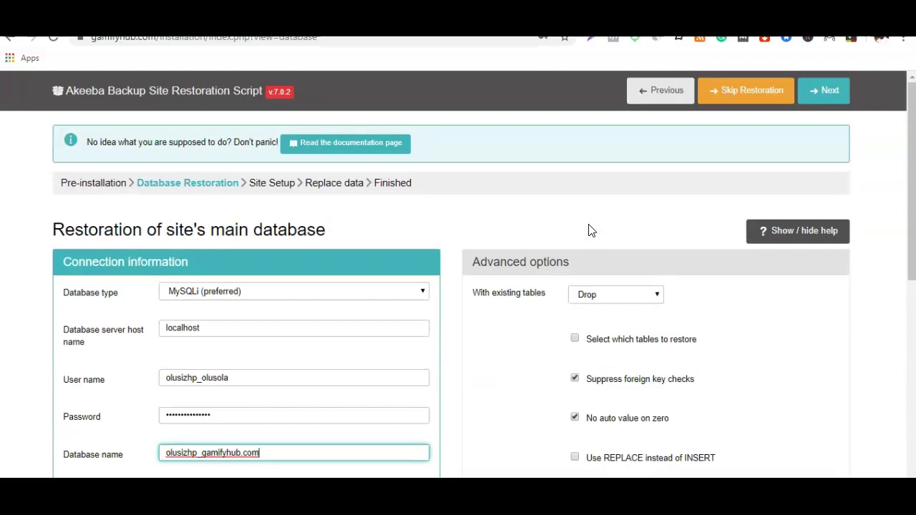
{"action": "left_click", "coordinate": [825, 90]}
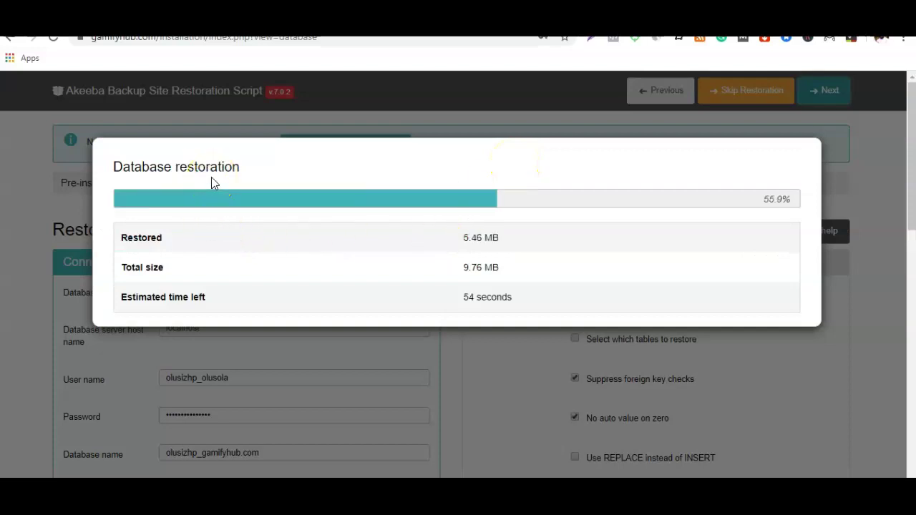
{"action": "left_click", "coordinate": [228, 244]}
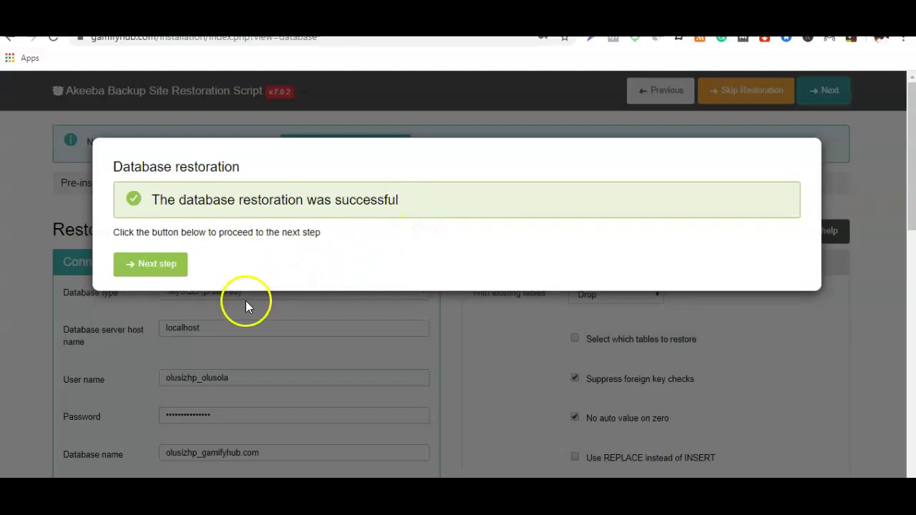
{"action": "left_click", "coordinate": [148, 264]}
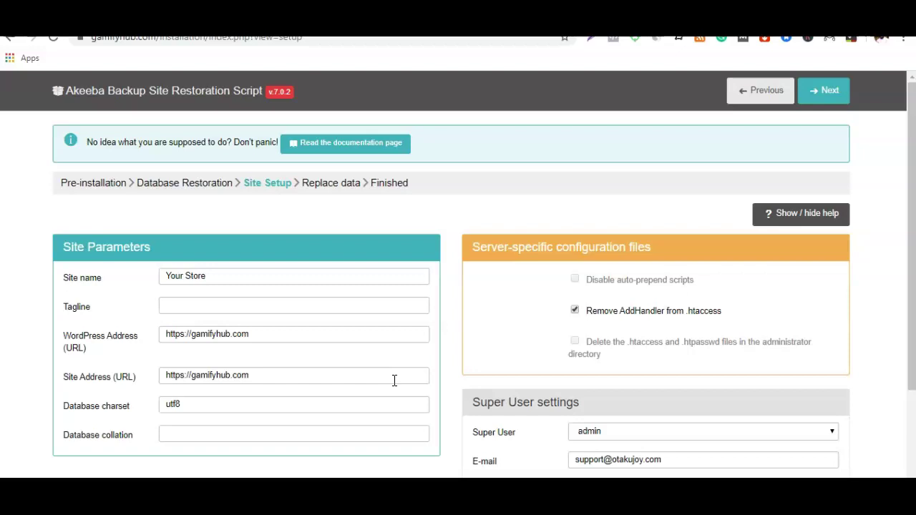
Step: Rename the site from Your Store to GamifyHub with tagline 'Game Accessories'
{"action": "triple_click", "coordinate": [226, 277]}
{"action": "key", "text": "BackSpace"}
{"action": "type", "text": "Gamify"}
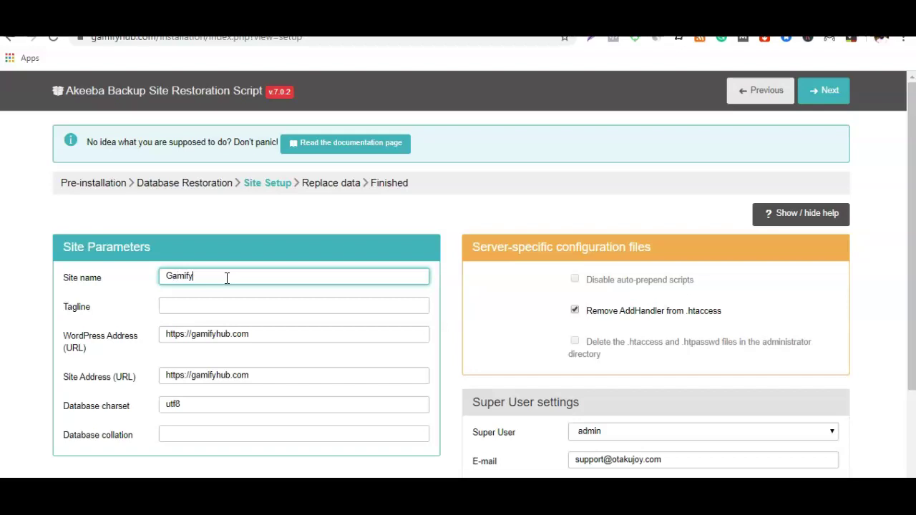
{"action": "type", "text": "Hub"}
{"action": "left_click", "coordinate": [236, 307]}
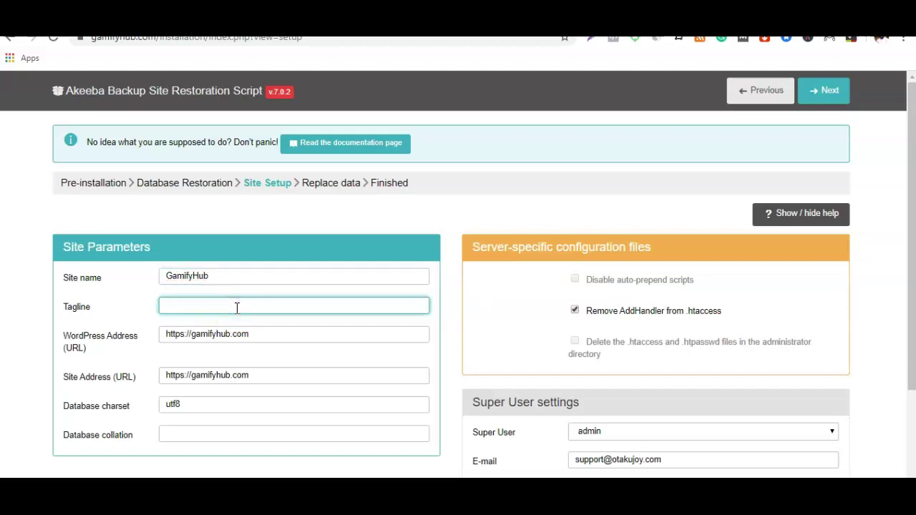
{"action": "type", "text": "Game Accessories"}
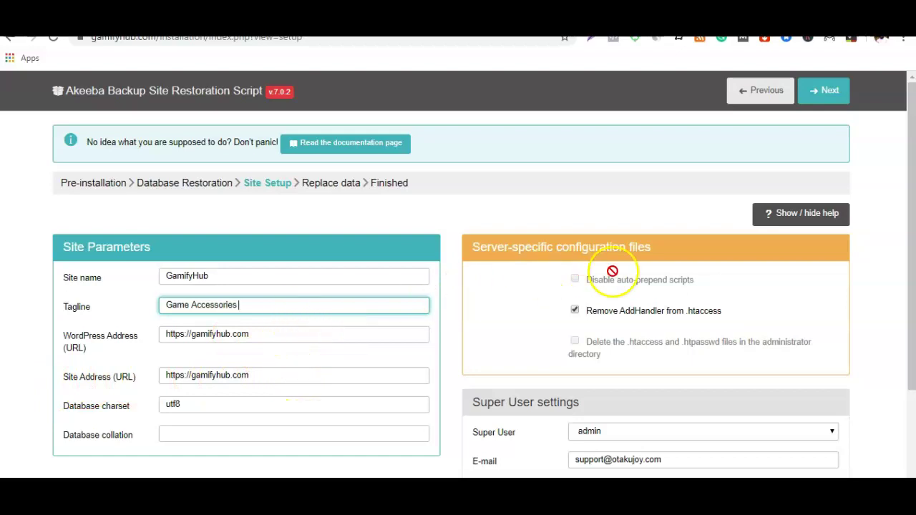
{"action": "scroll", "coordinate": [613, 250], "scroll_direction": "down", "scroll_amount": 3}
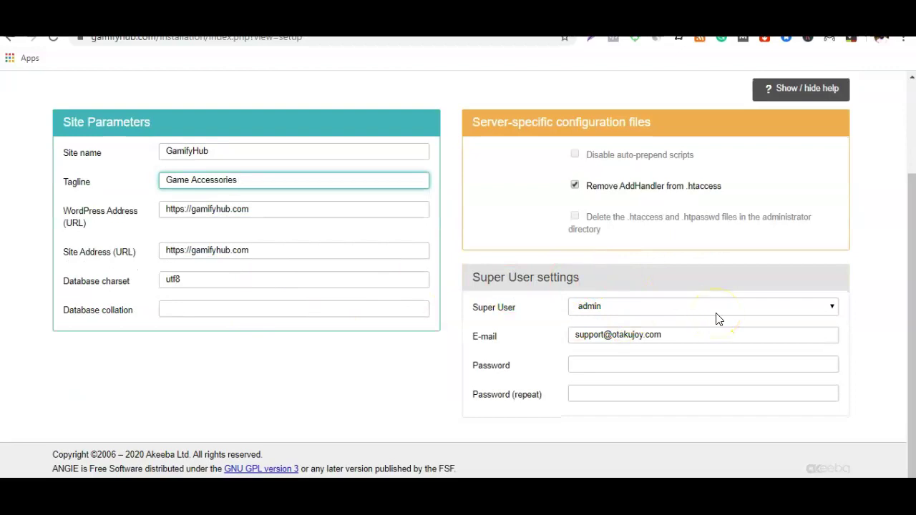
Step: Give the admin super user a new e-mail and password, then continue
{"action": "left_click", "coordinate": [657, 305]}
{"action": "left_click", "coordinate": [653, 305]}
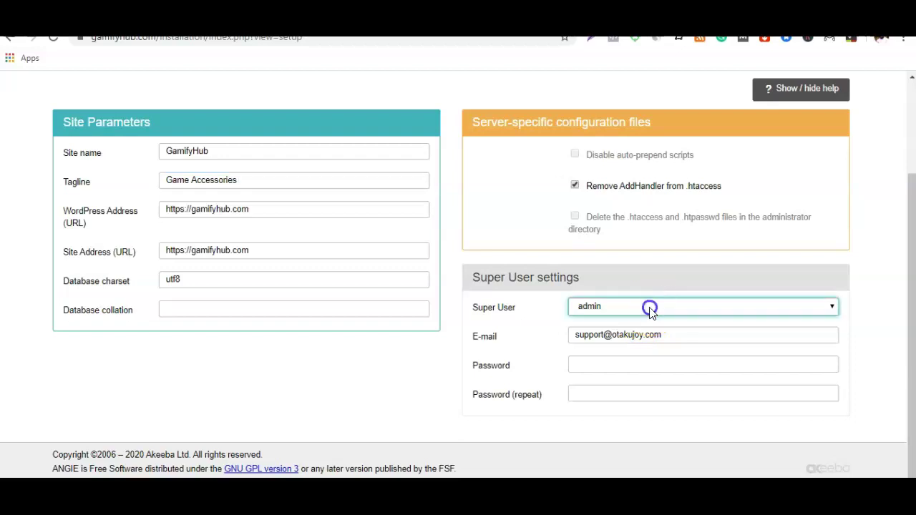
{"action": "left_click", "coordinate": [655, 331]}
{"action": "double_click", "coordinate": [659, 341]}
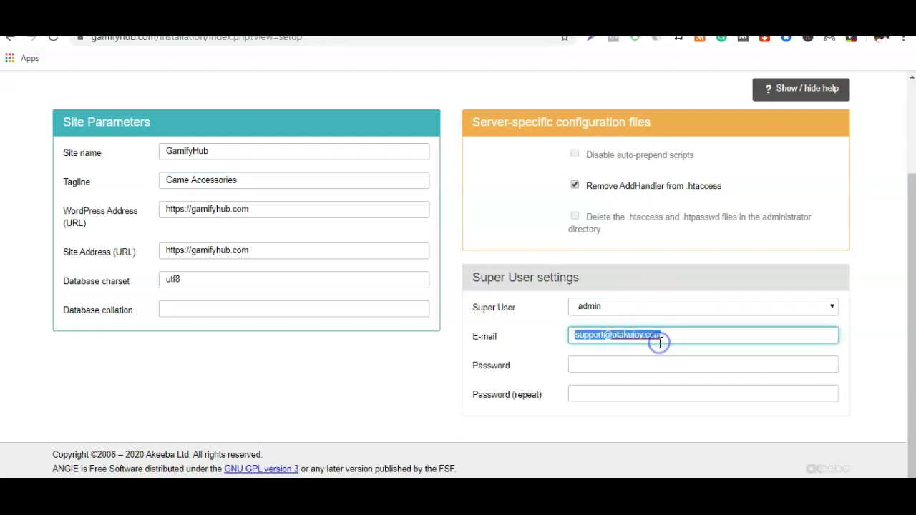
{"action": "key", "text": "BackSpace"}
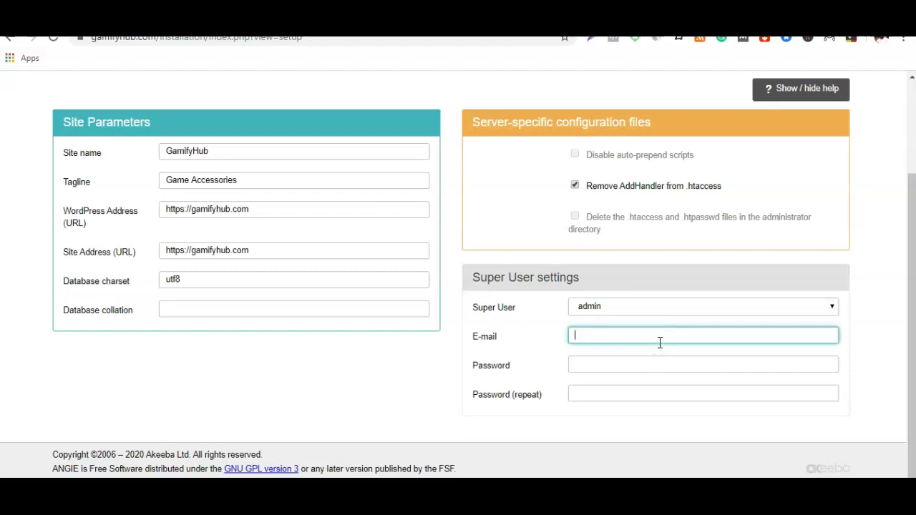
{"action": "type", "text": "te"}
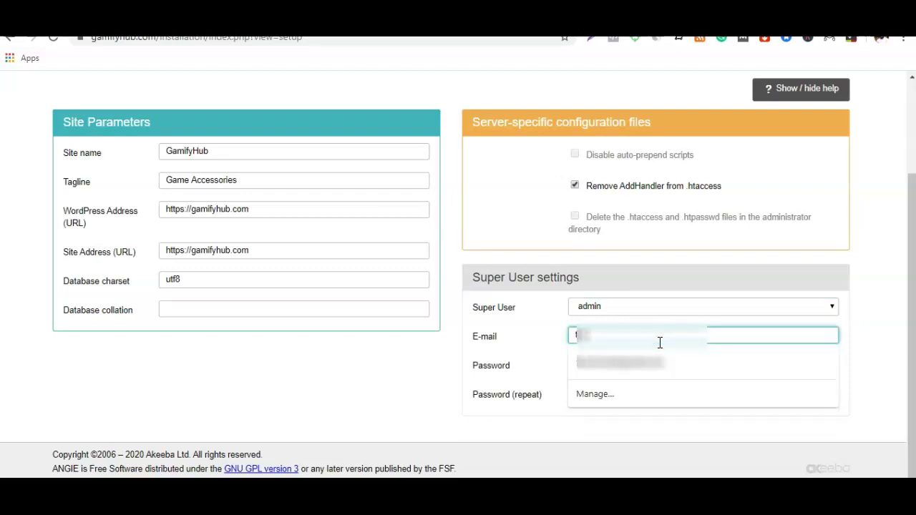
{"action": "left_click", "coordinate": [651, 361]}
{"action": "left_click", "coordinate": [651, 366]}
{"action": "type", "text": "•••••"}
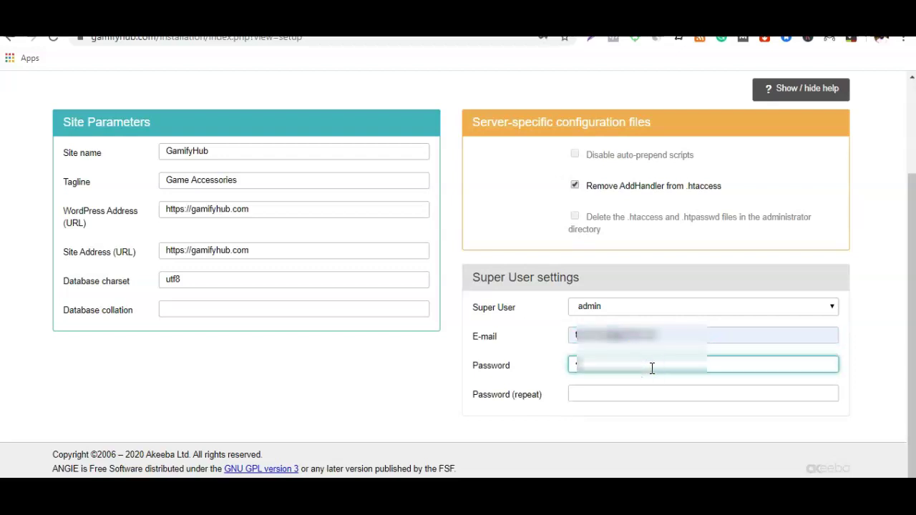
{"action": "left_click", "coordinate": [654, 395]}
{"action": "type", "text": "••••••••••••"}
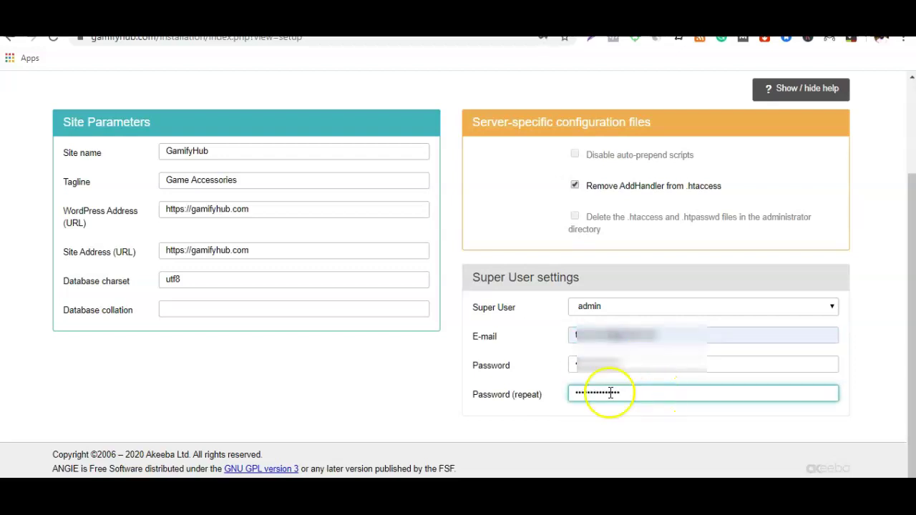
{"action": "scroll", "coordinate": [610, 393], "scroll_direction": "up", "scroll_amount": 2}
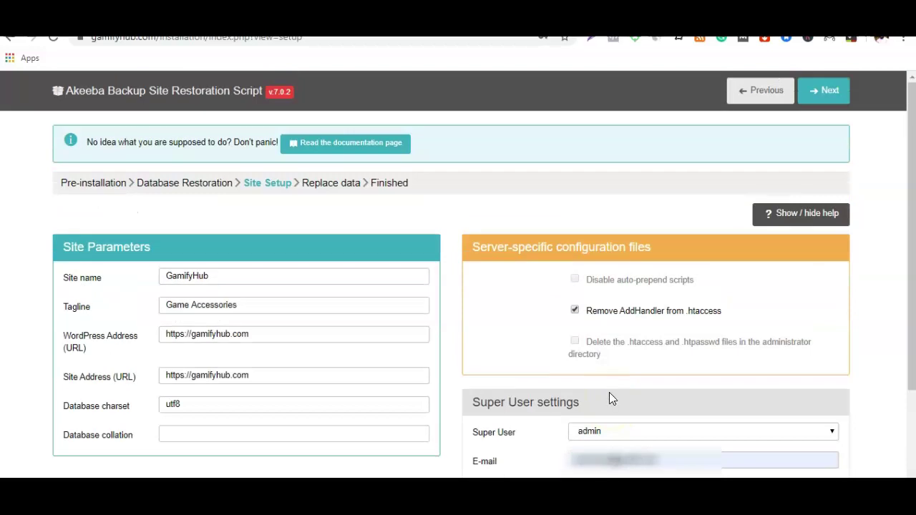
{"action": "left_click", "coordinate": [831, 93]}
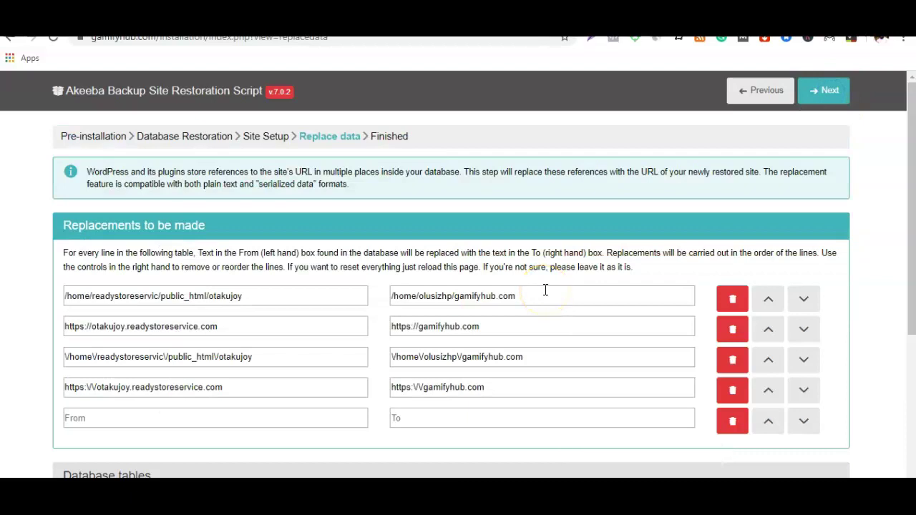
Step: Apply the old-to-new URL and path replacements for gamifyhub.com to reach the Finished step
{"action": "left_click", "coordinate": [493, 297]}
{"action": "left_click", "coordinate": [451, 288]}
{"action": "scroll", "coordinate": [473, 286], "scroll_direction": "down", "scroll_amount": 1}
{"action": "scroll", "coordinate": [477, 285], "scroll_direction": "up", "scroll_amount": 1}
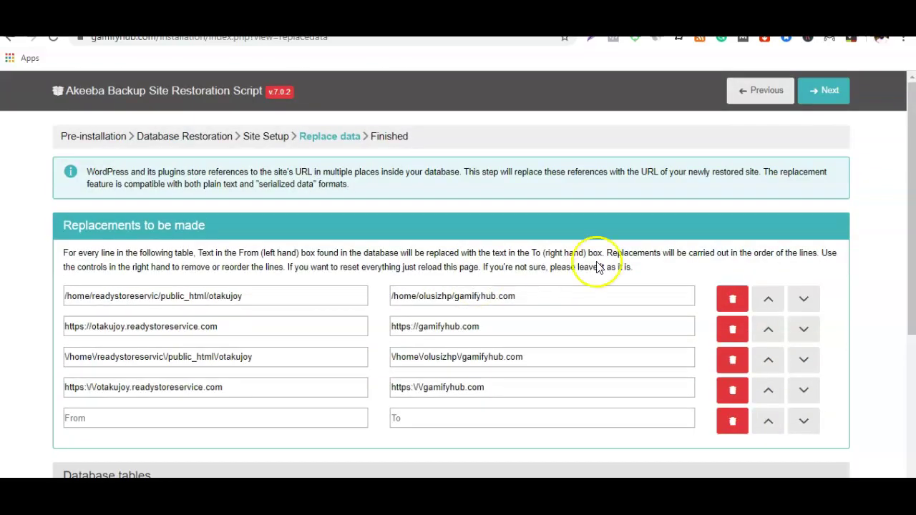
{"action": "left_click", "coordinate": [827, 92]}
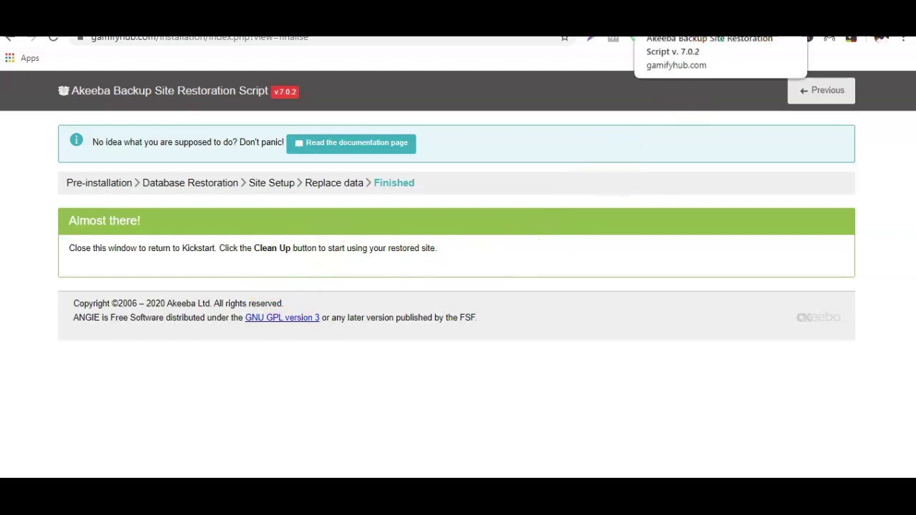
Step: Run Kickstart's Clean Up and load the restored gamifyhub.com homepage
{"action": "left_click", "coordinate": [687, 32]}
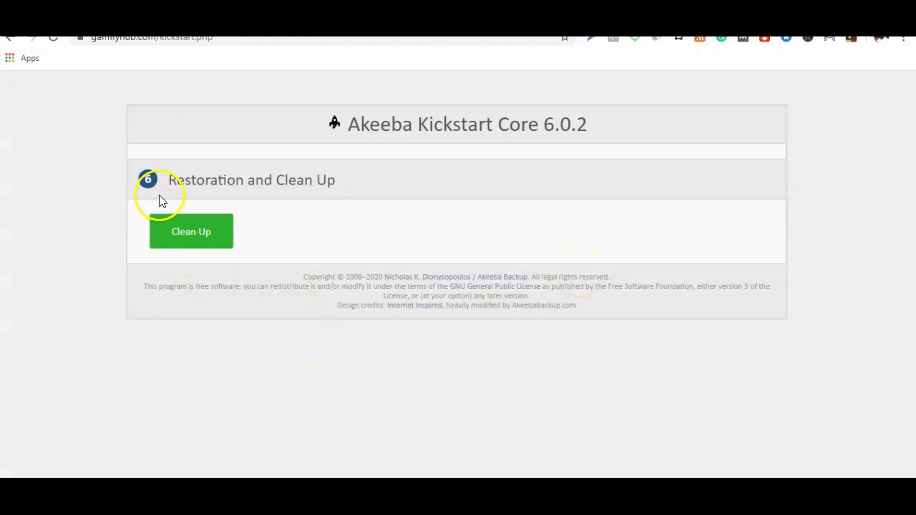
{"action": "left_click", "coordinate": [205, 240]}
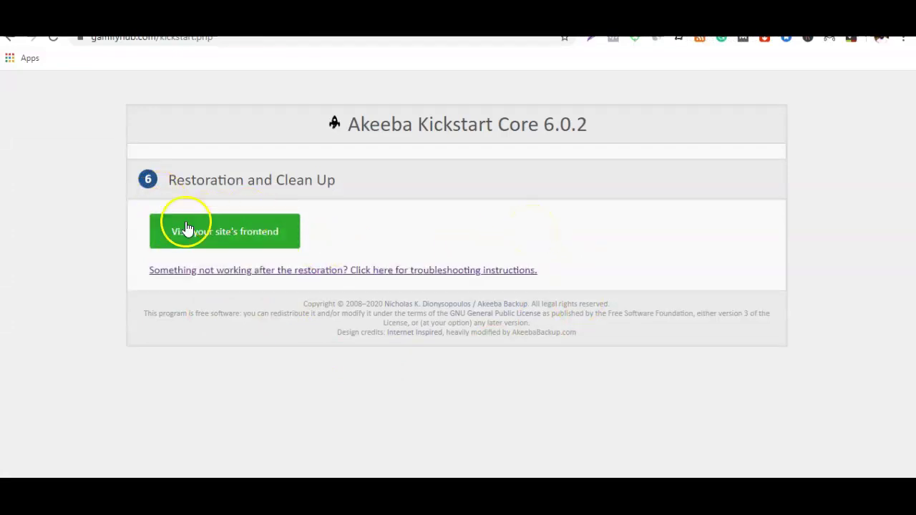
{"action": "left_click", "coordinate": [244, 234]}
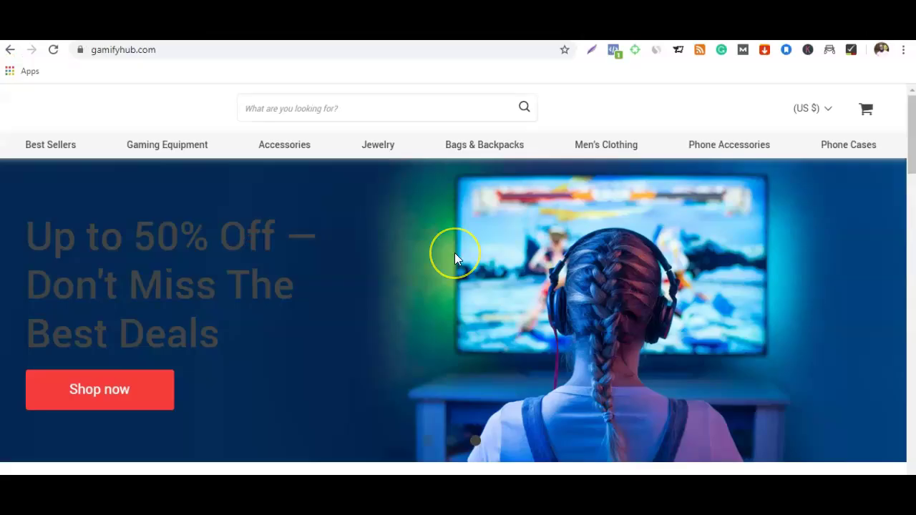
{"action": "left_click", "coordinate": [454, 303]}
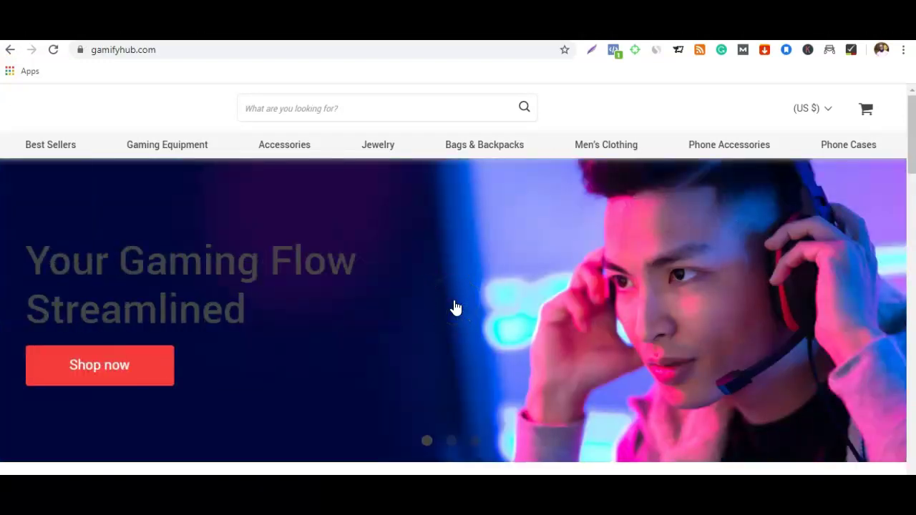
{"action": "left_click", "coordinate": [493, 278]}
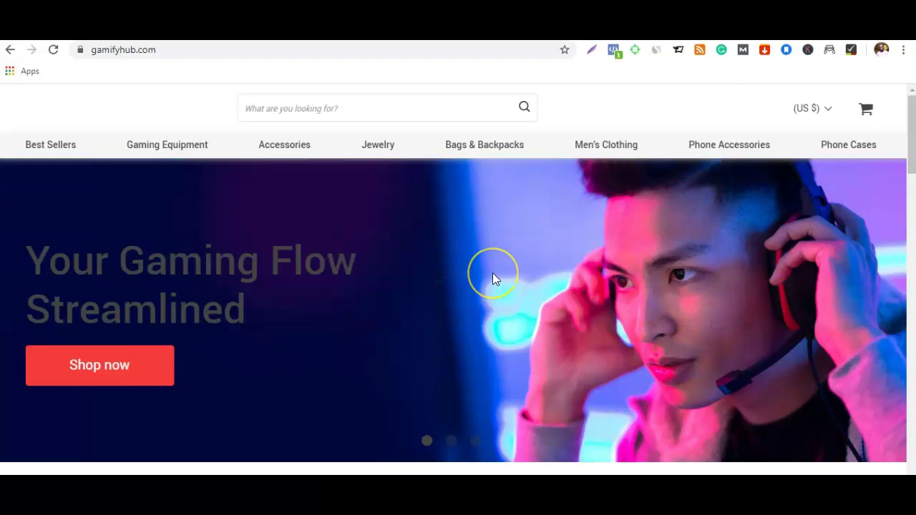
{"action": "scroll", "coordinate": [455, 214], "scroll_direction": "down", "scroll_amount": 10}
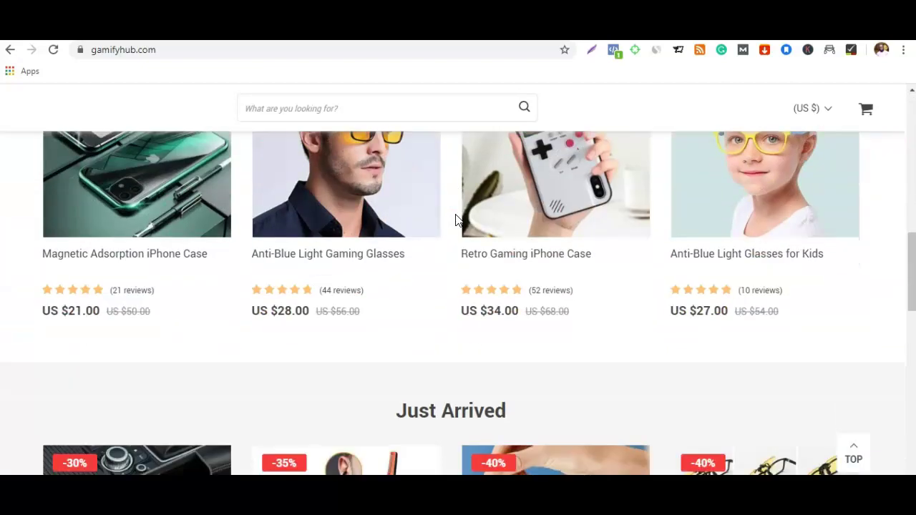
{"action": "scroll", "coordinate": [455, 219], "scroll_direction": "down", "scroll_amount": 15}
{"action": "scroll", "coordinate": [455, 220], "scroll_direction": "up", "scroll_amount": 2}
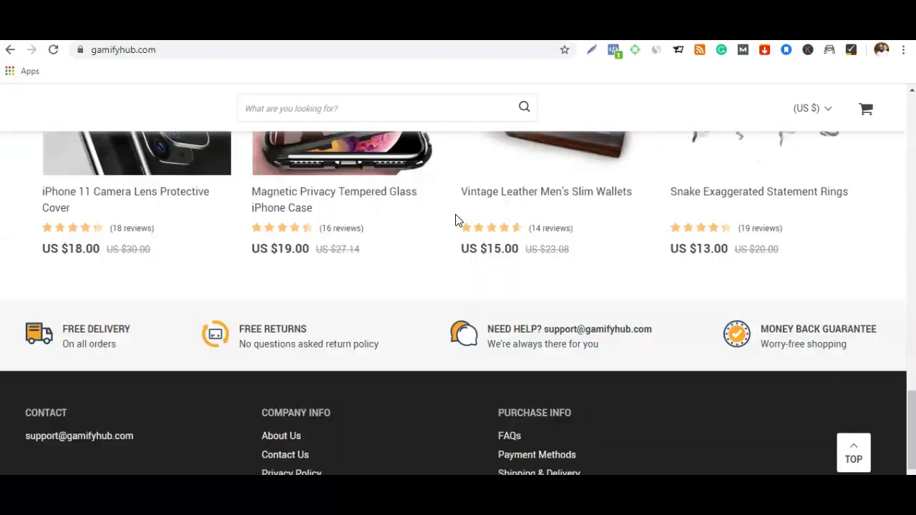
{"action": "scroll", "coordinate": [455, 220], "scroll_direction": "up", "scroll_amount": 12}
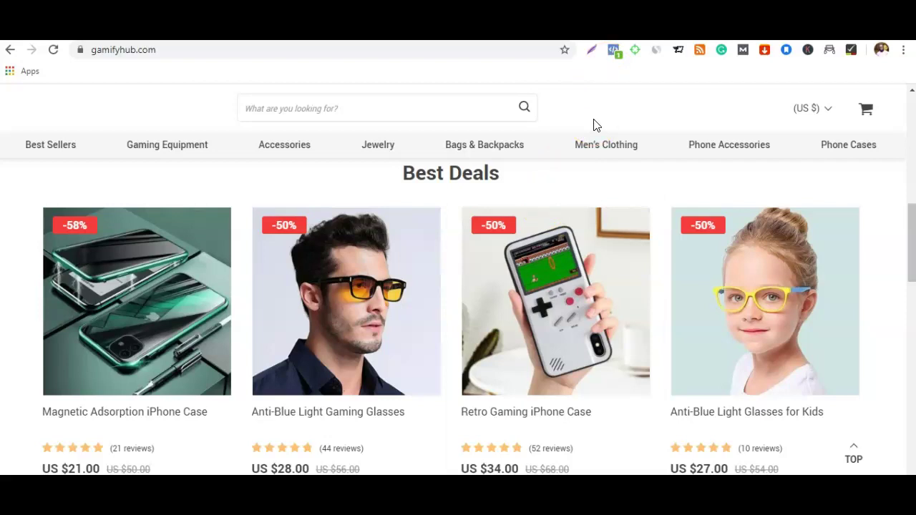
{"action": "left_click", "coordinate": [600, 103]}
{"action": "scroll", "coordinate": [600, 103], "scroll_direction": "up", "scroll_amount": 10}
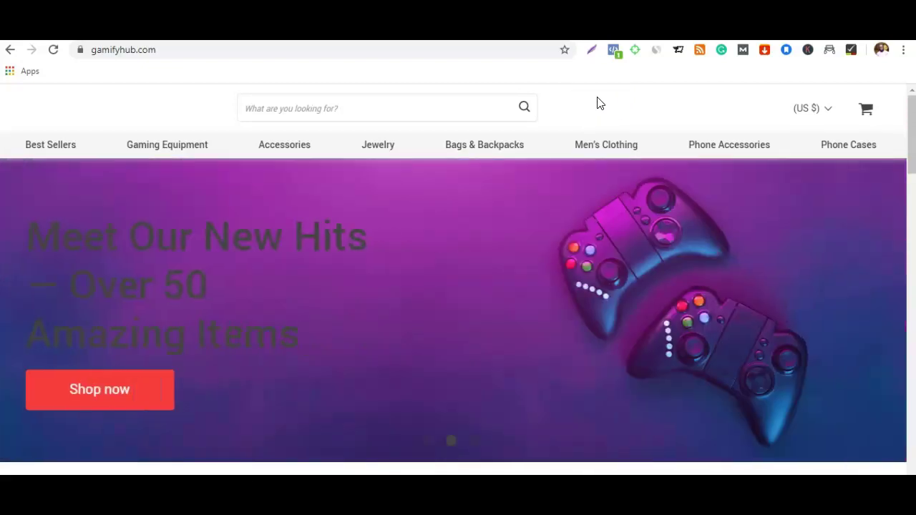
Step: Open gamifyhub.com/wp-admin and log in as admin with the account password
{"action": "left_click", "coordinate": [358, 52]}
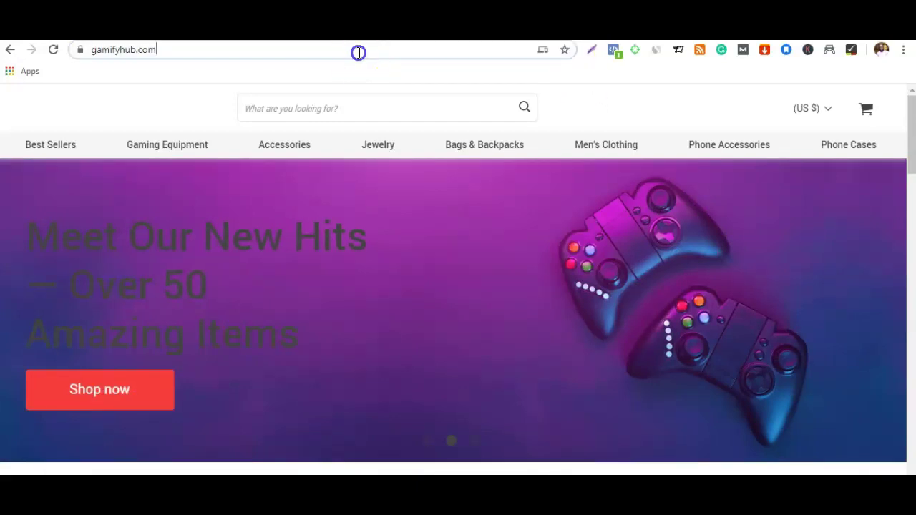
{"action": "type", "text": "//"}
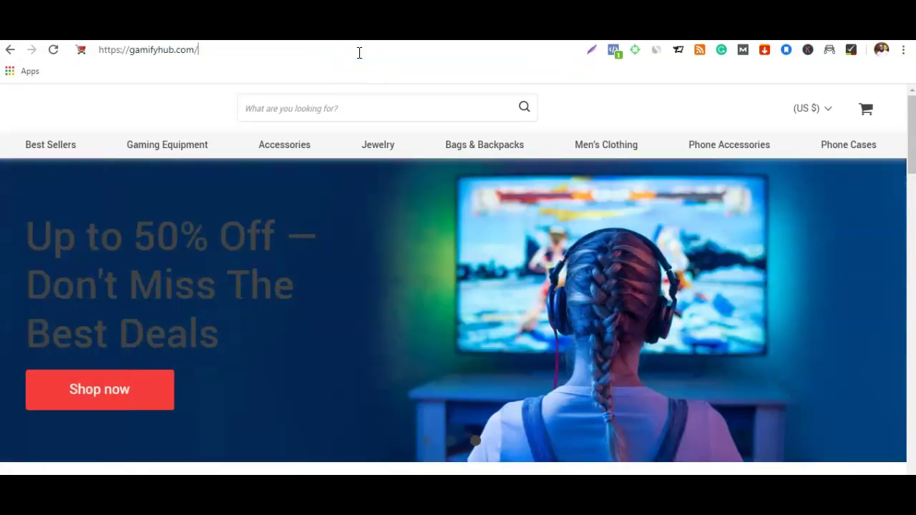
{"action": "type", "text": "wp-a"}
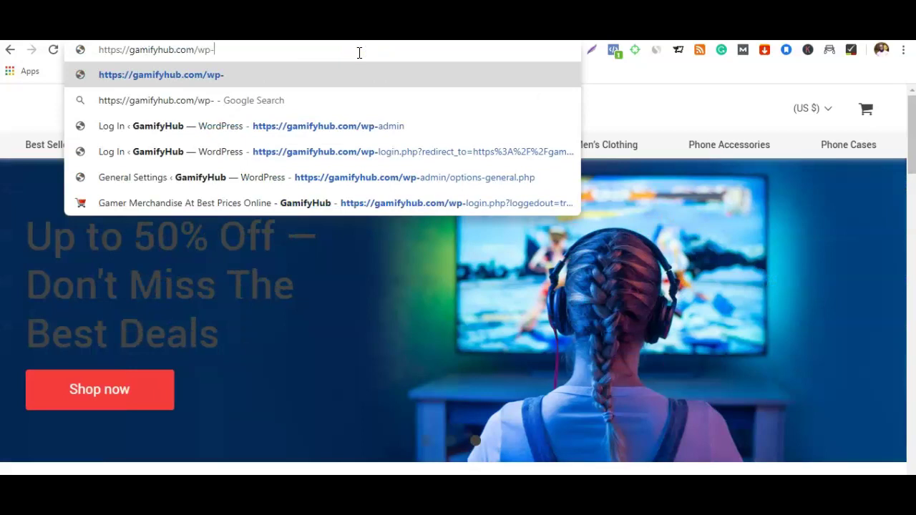
{"action": "type", "text": "dmin"}
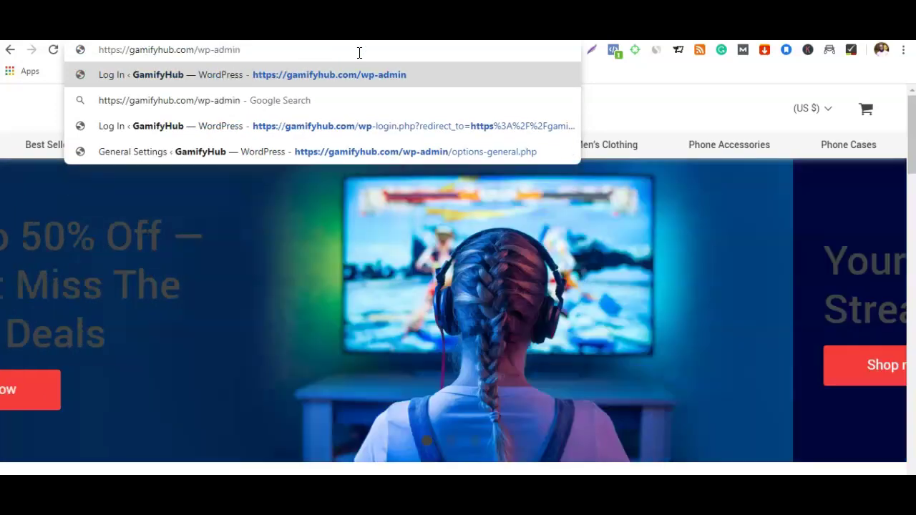
{"action": "key", "text": "Return"}
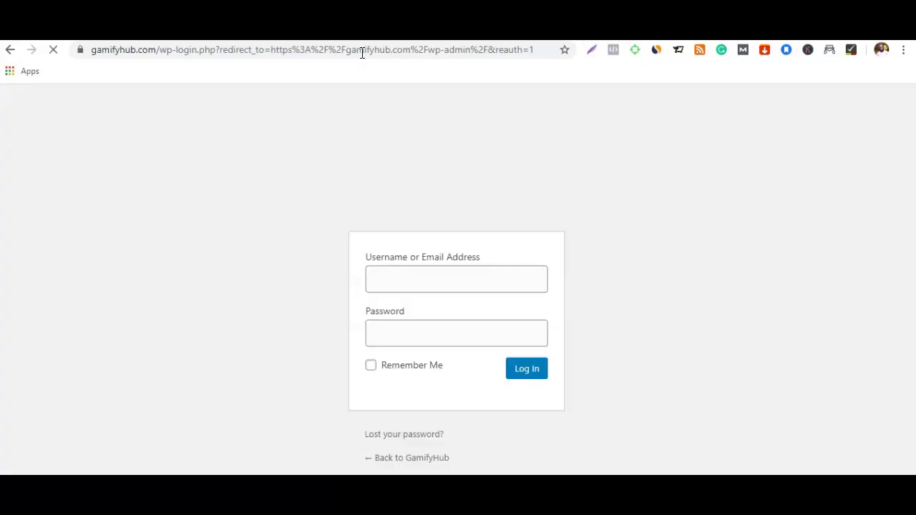
{"action": "left_click", "coordinate": [429, 282]}
{"action": "type", "text": "admin"}
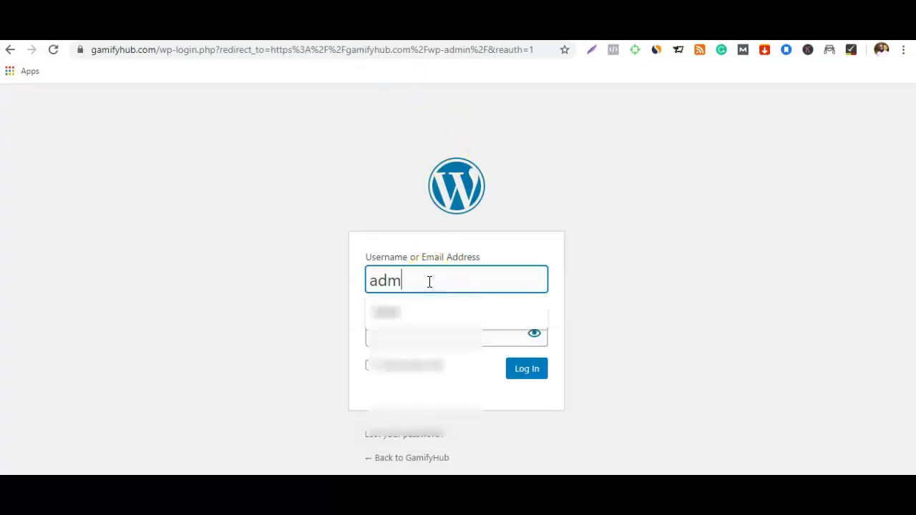
{"action": "left_click", "coordinate": [440, 329]}
{"action": "type", "text": "a••••••••••••••"}
{"action": "left_click", "coordinate": [513, 371]}
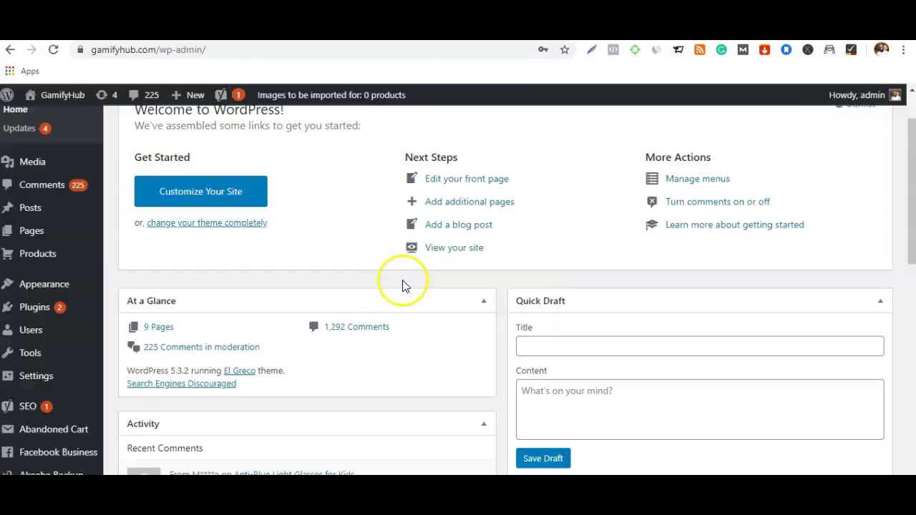
Step: Check the Installed Plugins list shows six active plugins, including AliDropship, Akeeba Backup and Yoast SEO
{"action": "scroll", "coordinate": [297, 287], "scroll_direction": "down", "scroll_amount": 4}
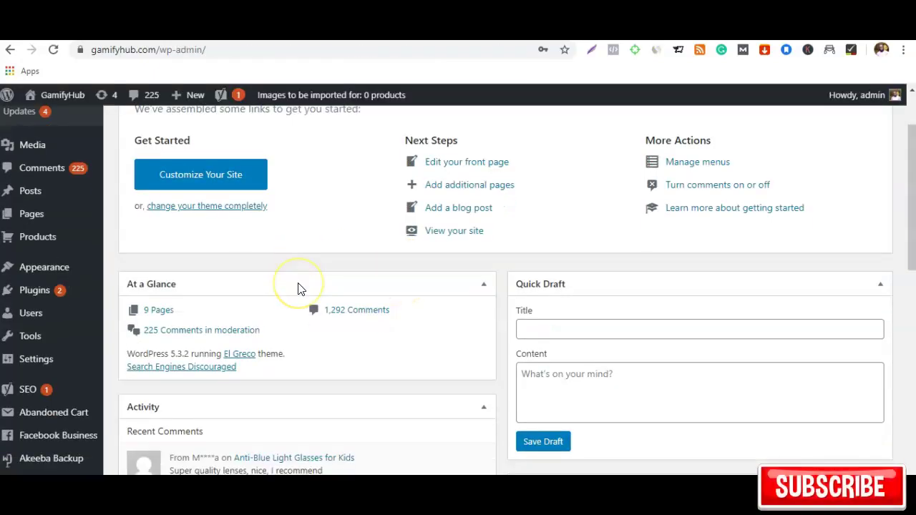
{"action": "scroll", "coordinate": [150, 307], "scroll_direction": "up", "scroll_amount": 5}
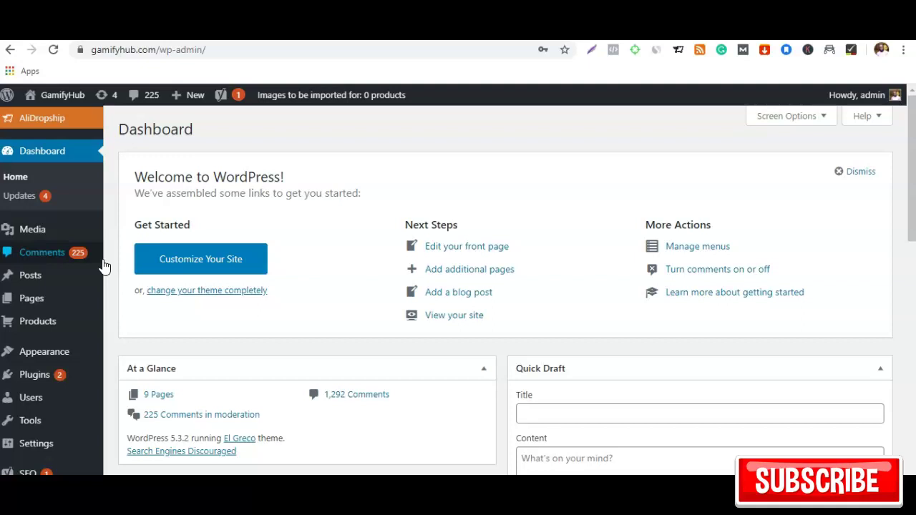
{"action": "left_click", "coordinate": [36, 373]}
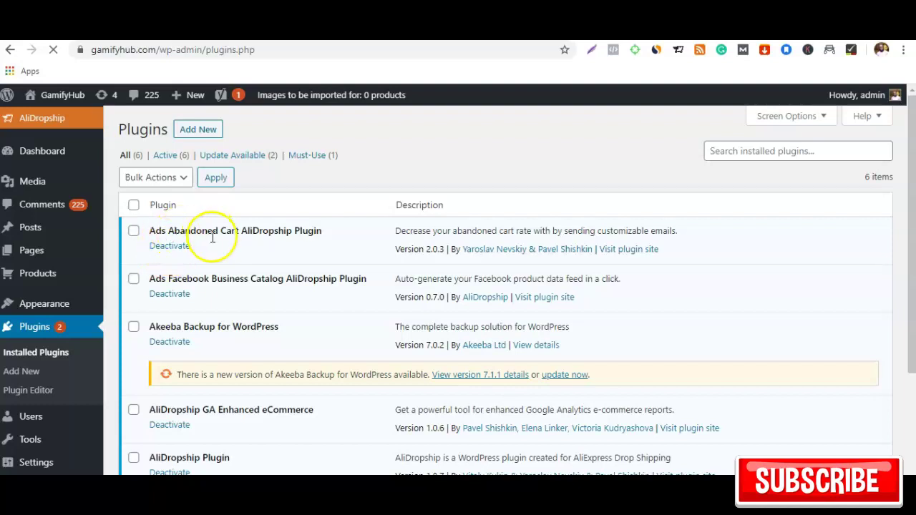
{"action": "scroll", "coordinate": [331, 239], "scroll_direction": "down", "scroll_amount": 1}
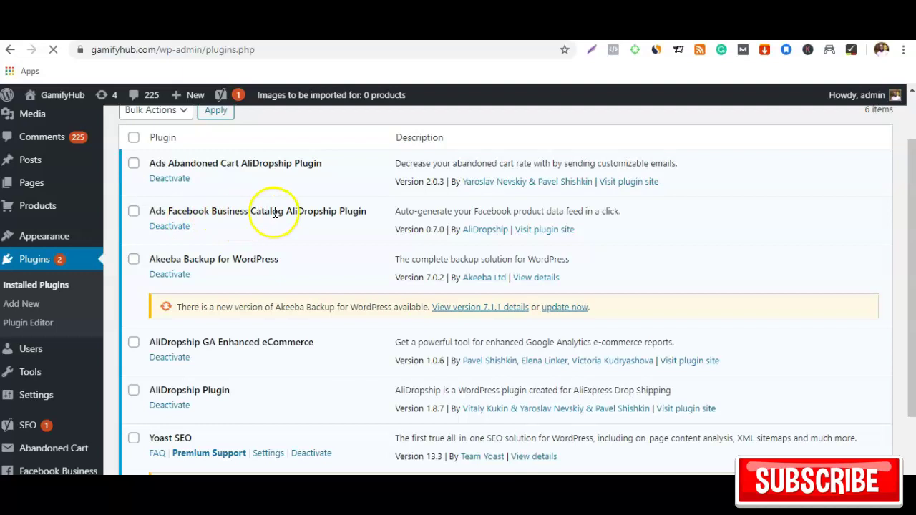
{"action": "scroll", "coordinate": [303, 205], "scroll_direction": "down", "scroll_amount": 1}
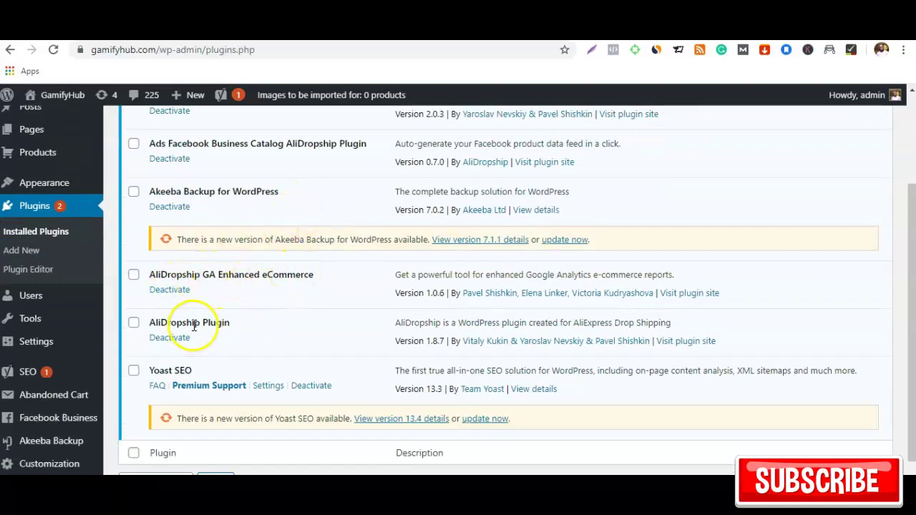
{"action": "scroll", "coordinate": [245, 321], "scroll_direction": "down", "scroll_amount": 1}
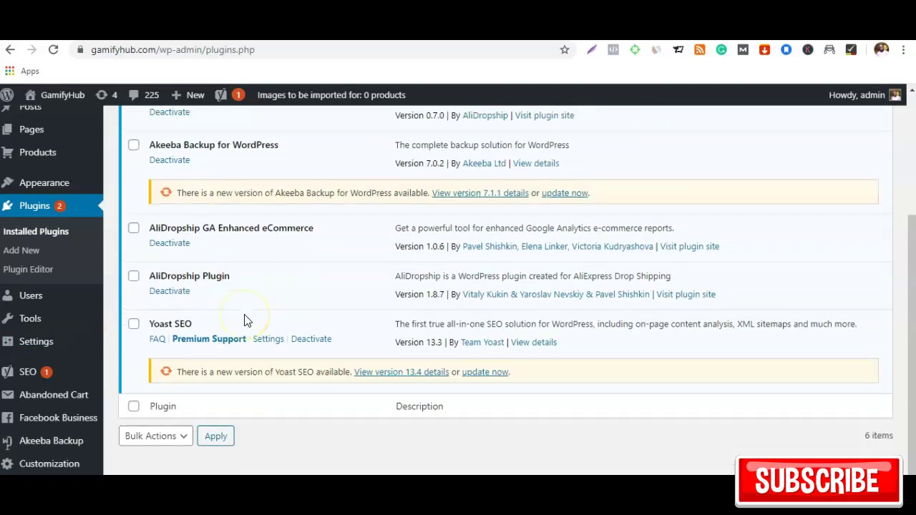
{"action": "scroll", "coordinate": [212, 308], "scroll_direction": "up", "scroll_amount": 4}
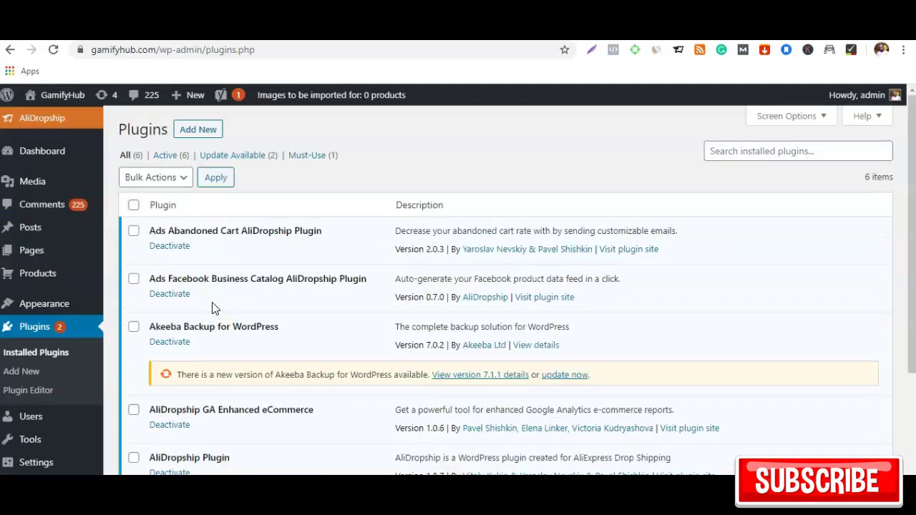